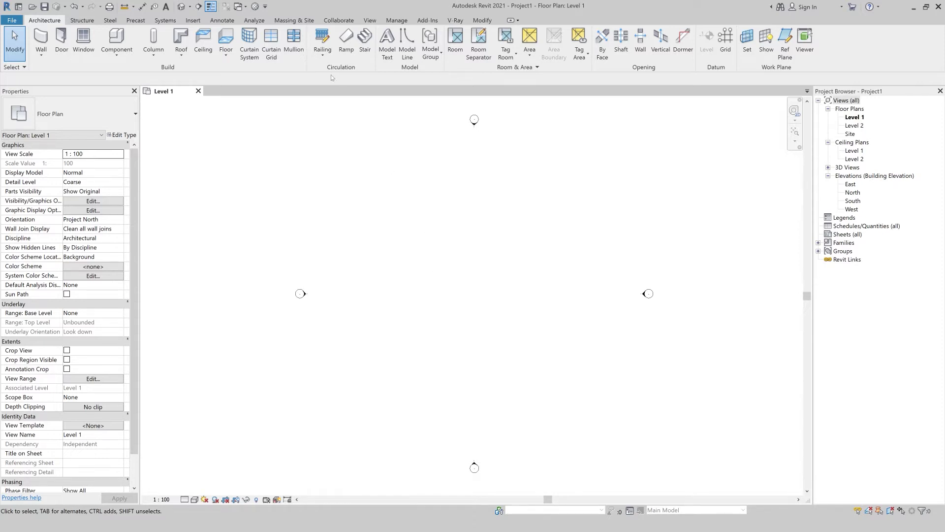
Step: Start a new in-place mass, keeping the default name Mass 1
click(298, 20)
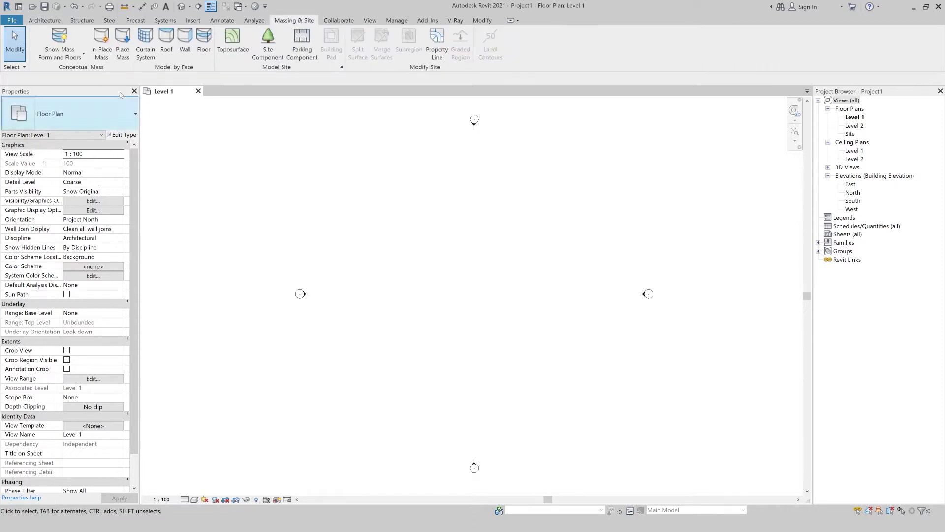
click(102, 54)
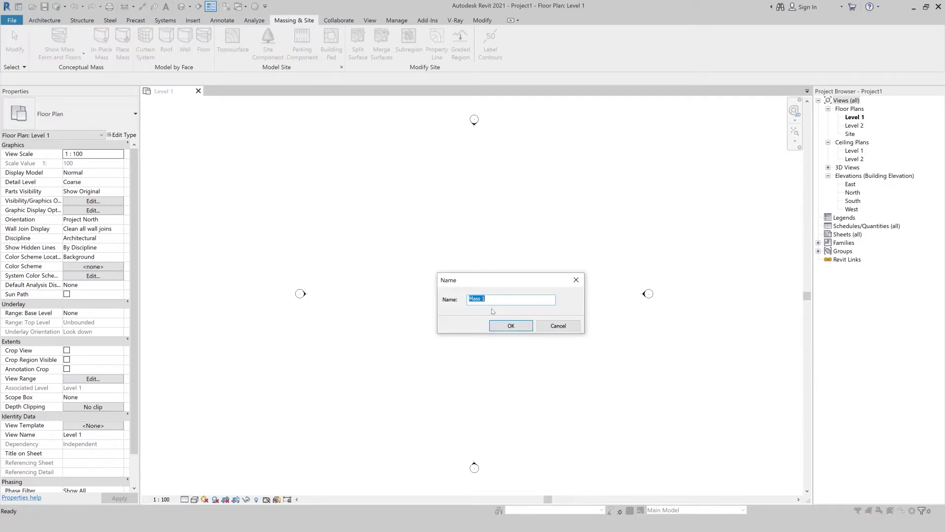
click(506, 327)
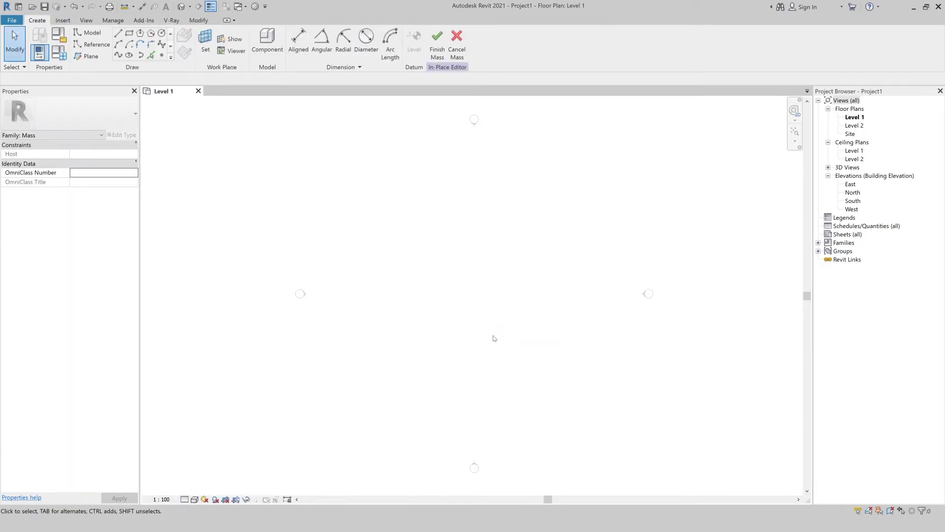
Step: Sketch a rectangle on Level 1 and turn it into a solid box form
click(130, 33)
click(435, 269)
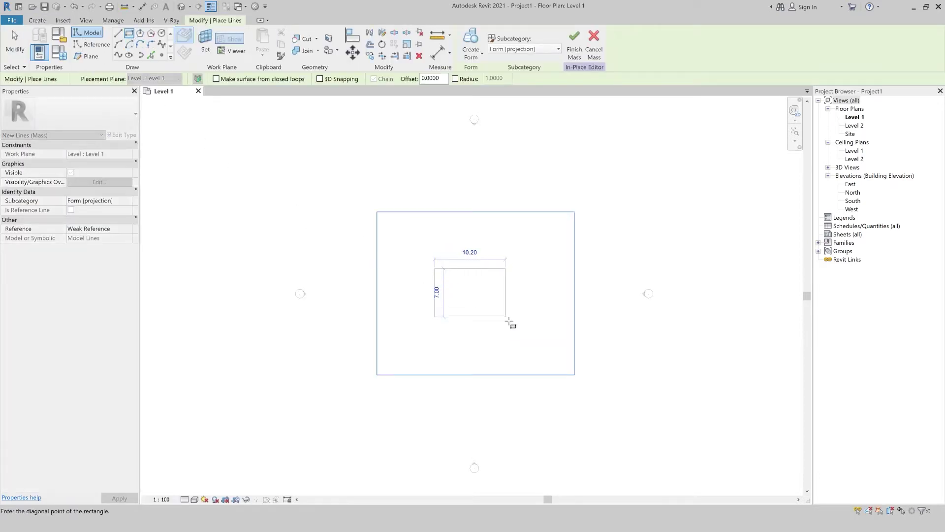
click(514, 318)
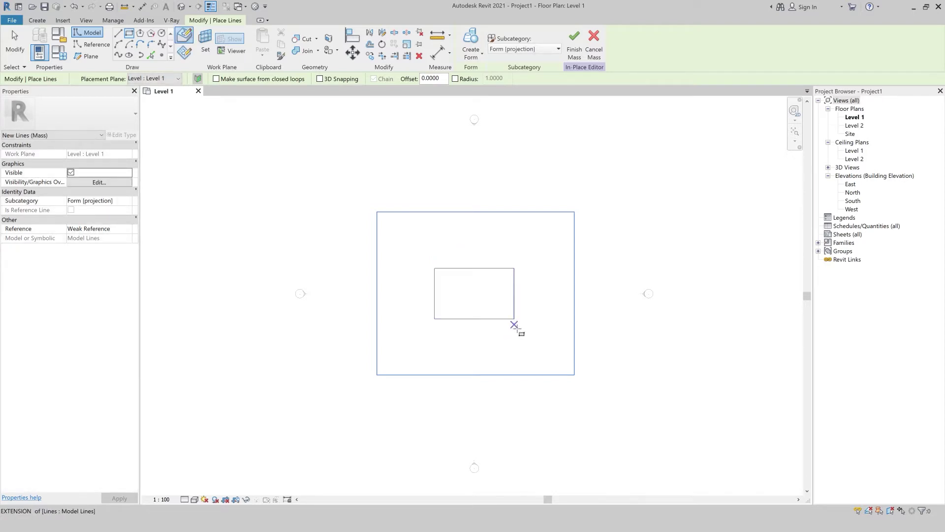
key(Escape)
key(Escape)
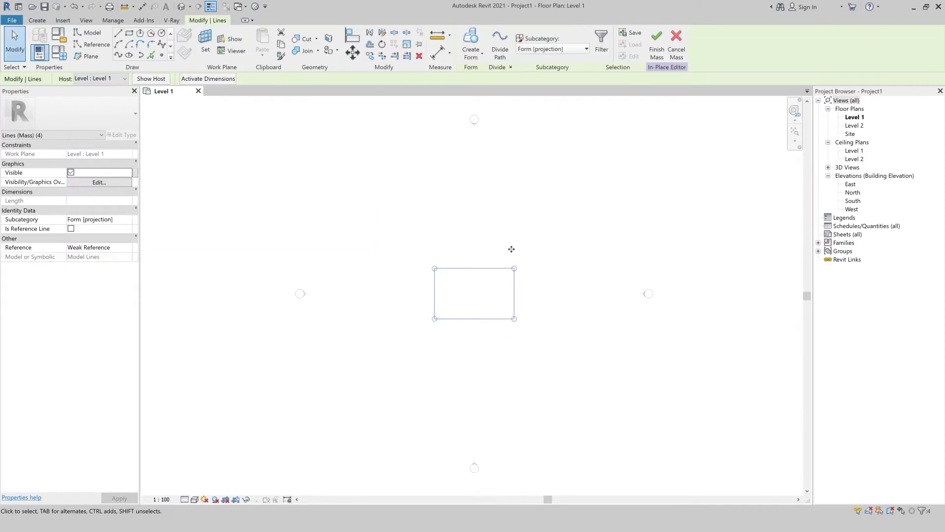
click(472, 59)
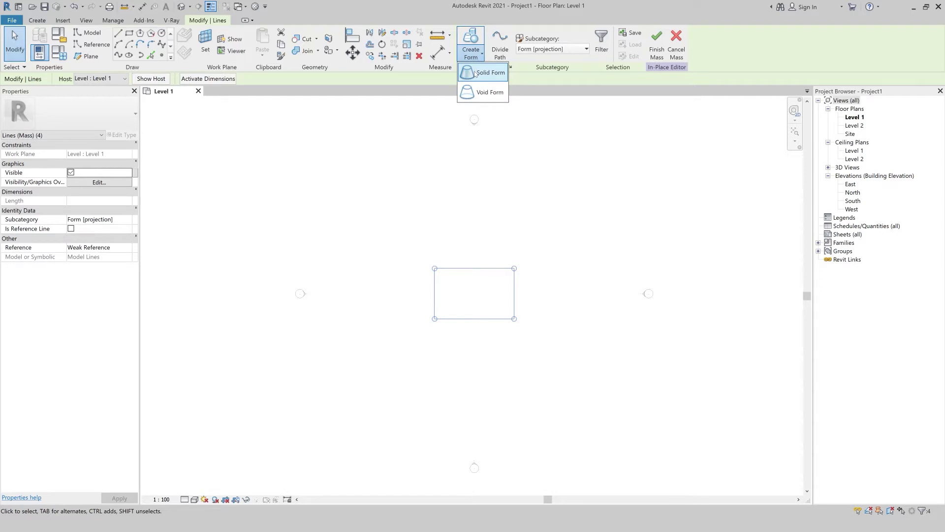
click(475, 74)
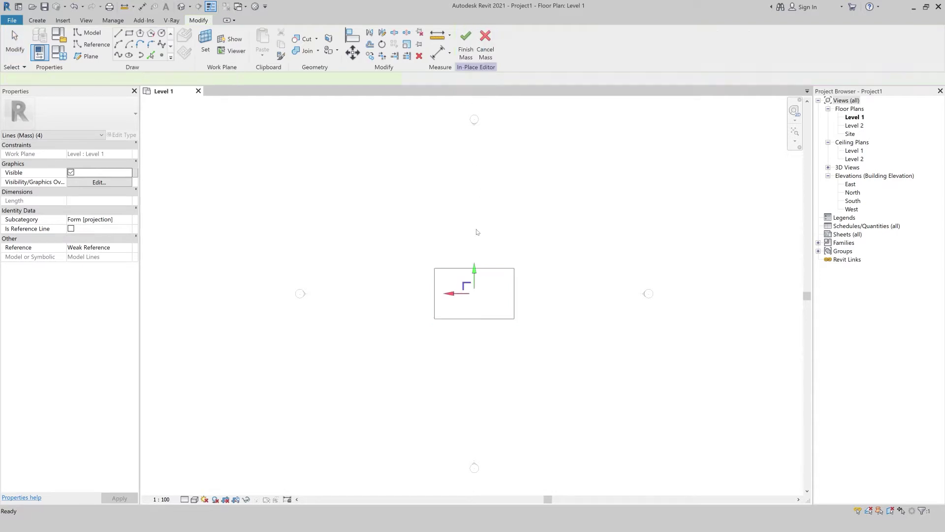
Step: In the 3D view, drag the box's right and front-left top edges inward to slope them
click(182, 7)
click(506, 318)
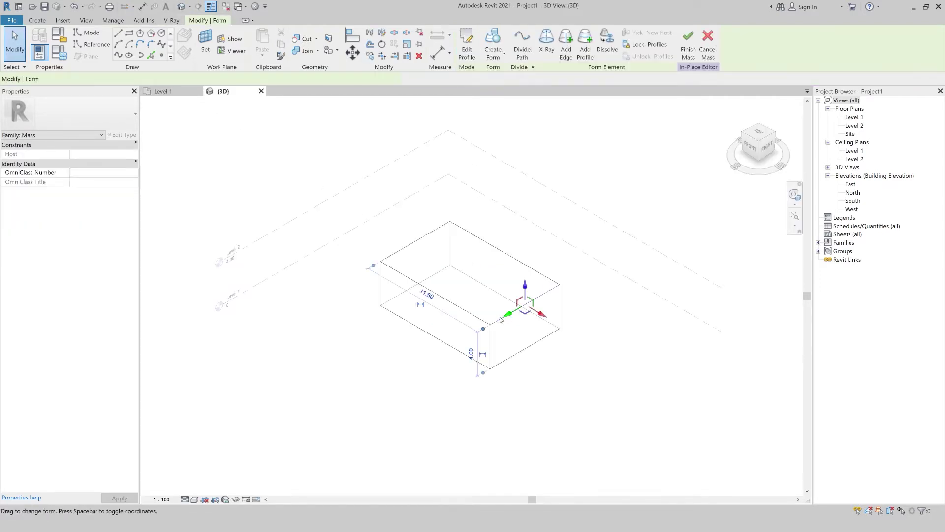
drag(542, 314, 507, 339)
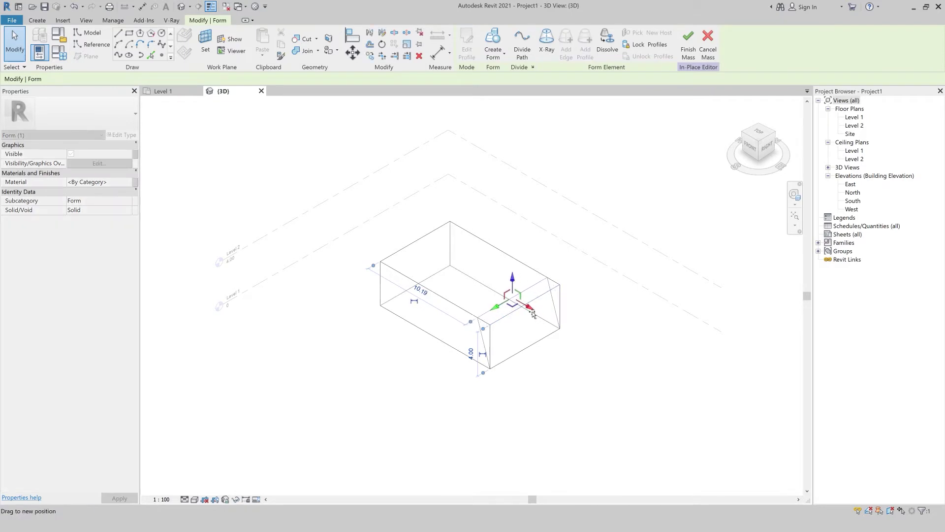
click(427, 295)
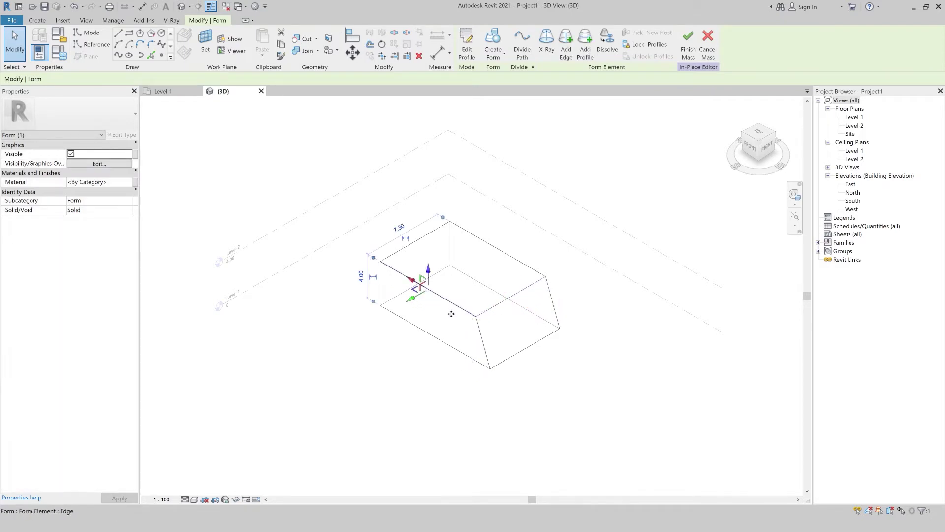
drag(430, 298, 446, 289)
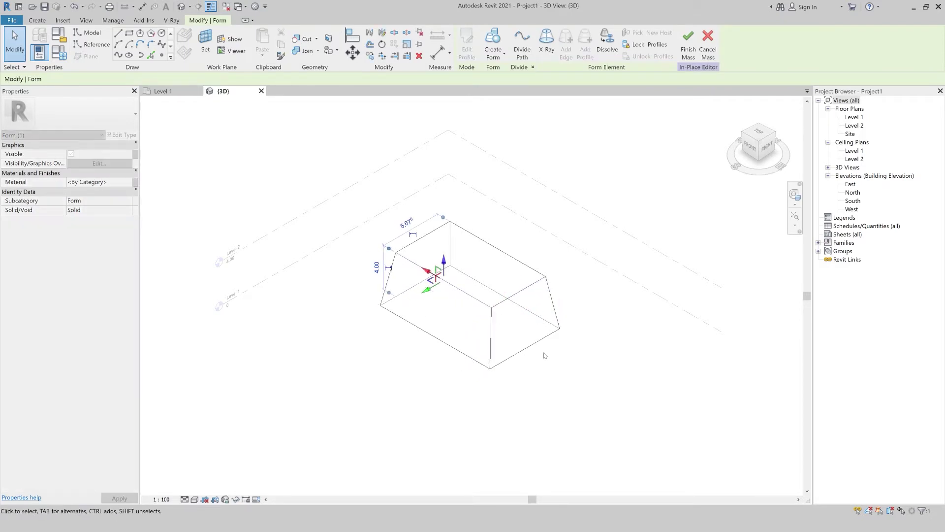
click(524, 328)
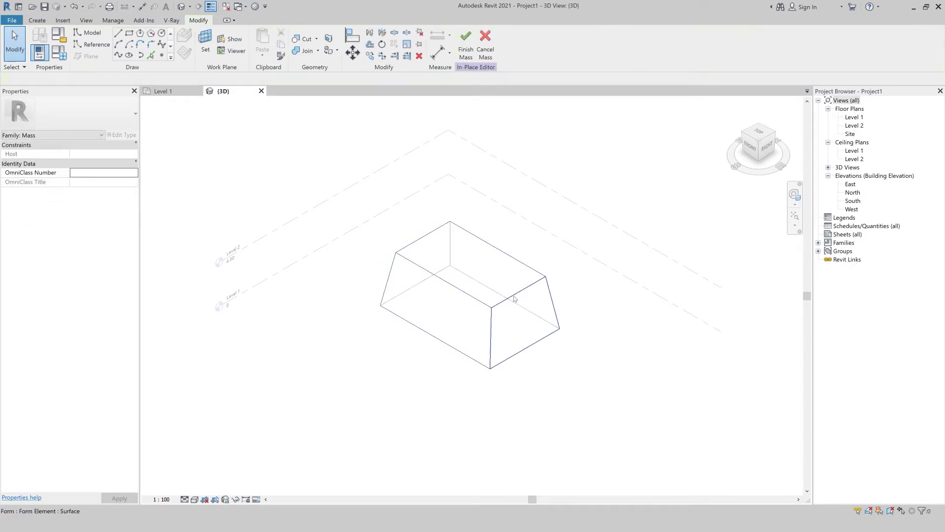
Step: Push the right sloped face in, steepen its top edge, and finish the mass
click(530, 338)
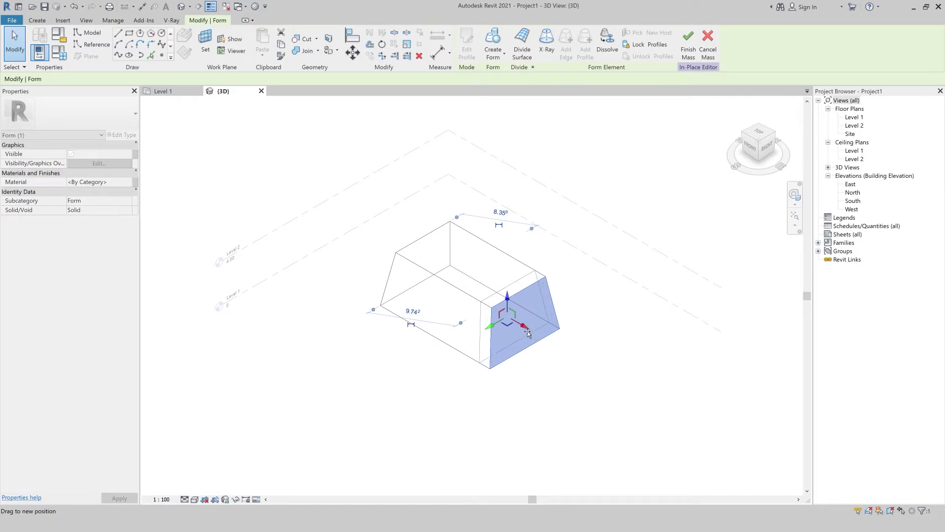
drag(530, 338, 519, 330)
key(Escape)
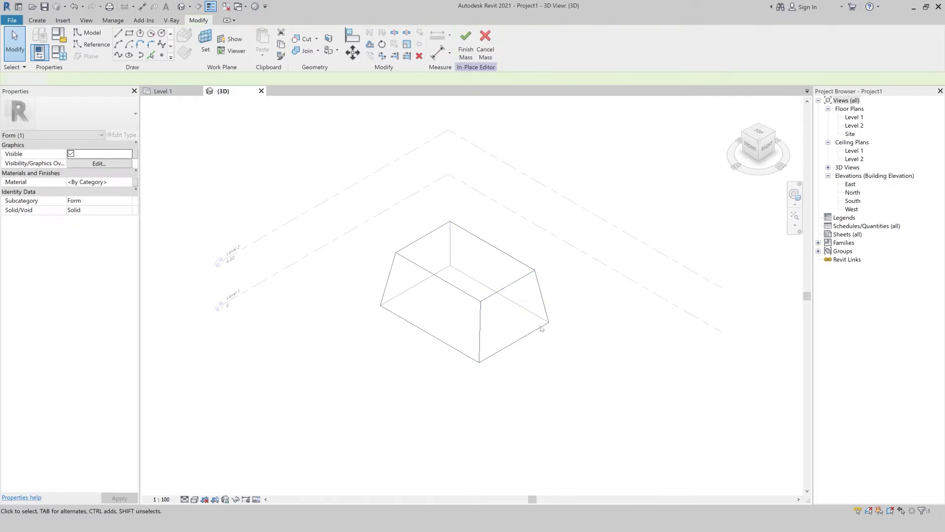
click(520, 305)
drag(521, 306, 518, 370)
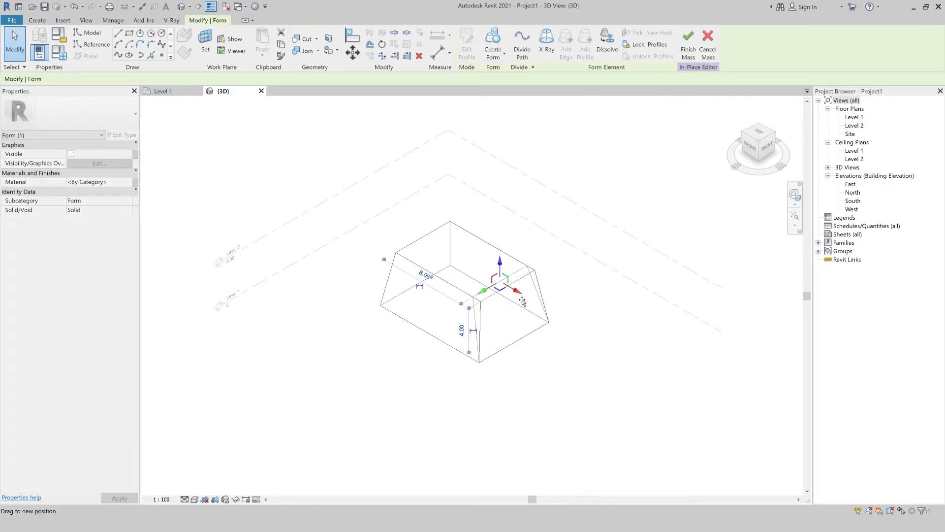
click(313, 341)
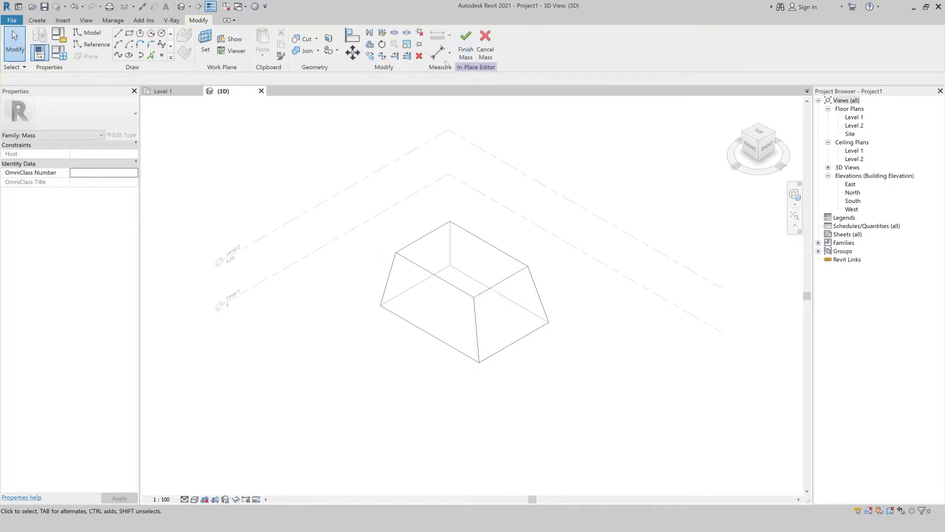
click(466, 54)
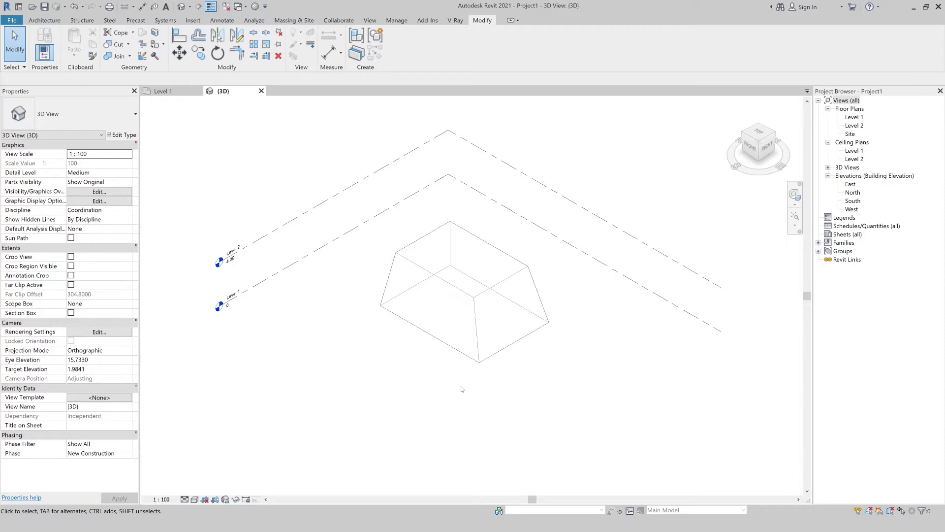
Step: Place a Generic - 200mm wall by face on the mass's front-right sloped face
click(302, 23)
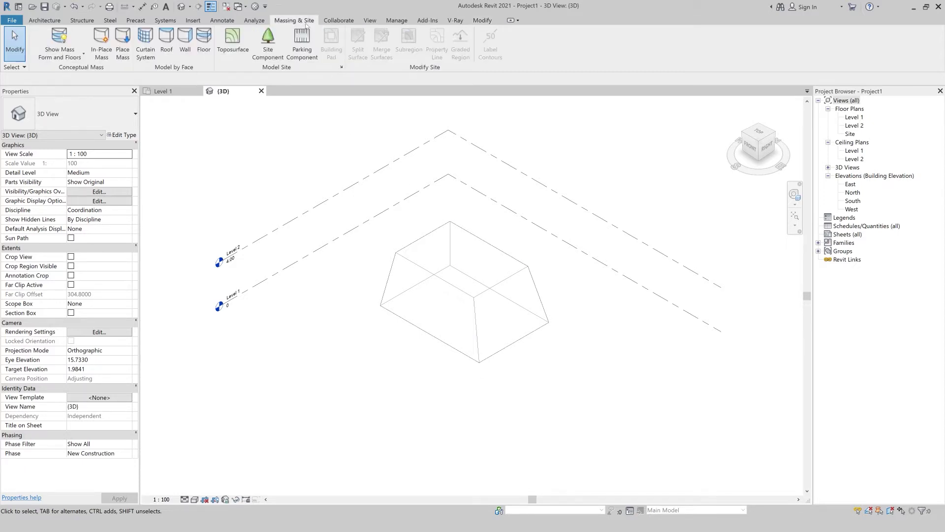
click(185, 40)
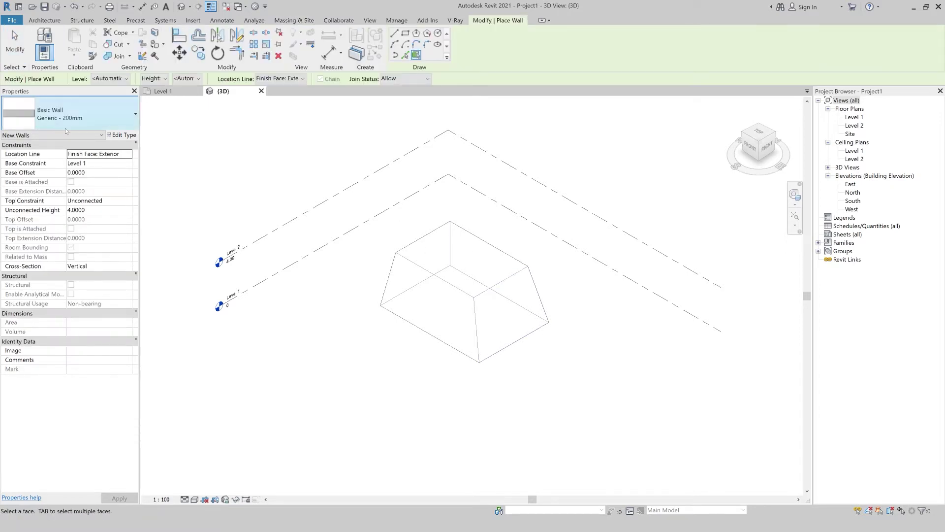
click(67, 104)
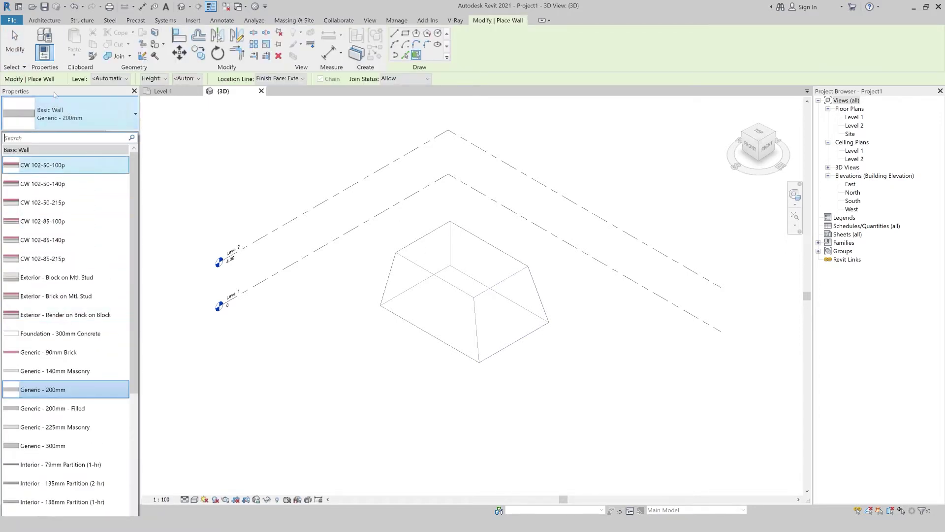
click(22, 81)
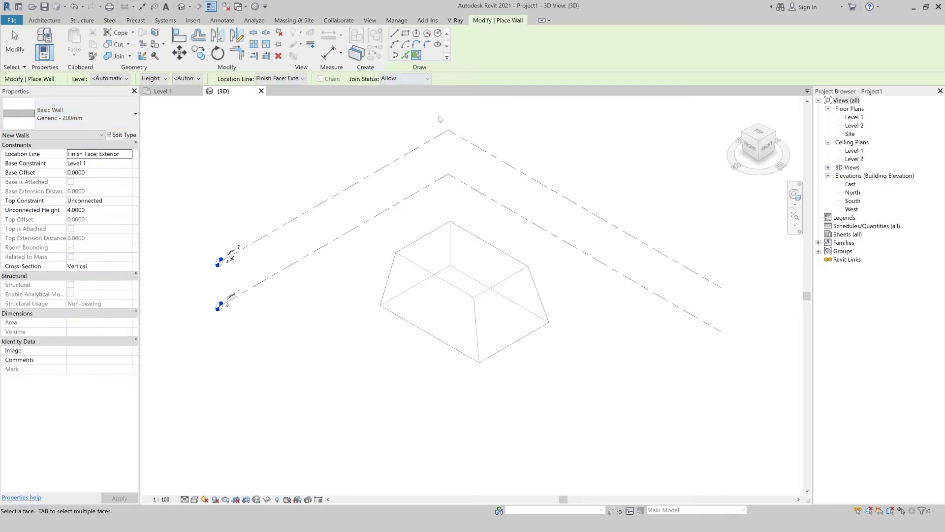
click(504, 284)
key(Escape)
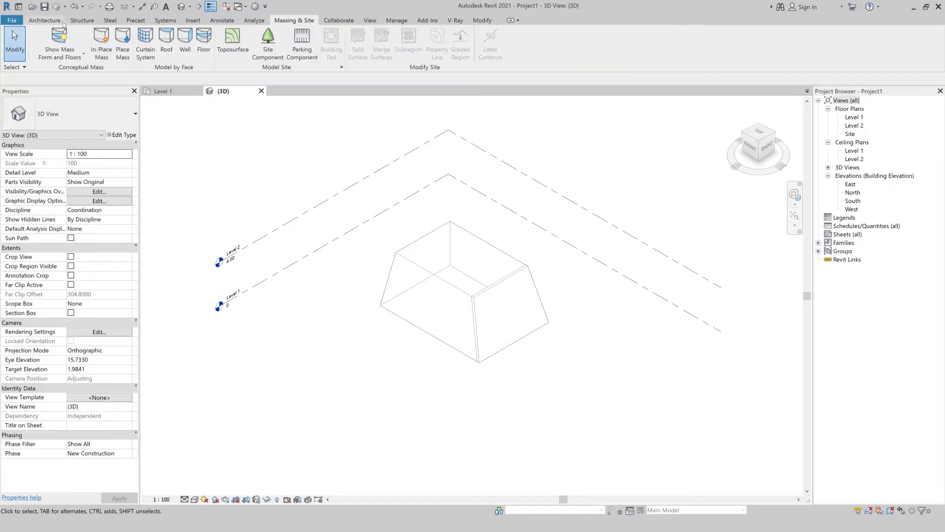
click(62, 24)
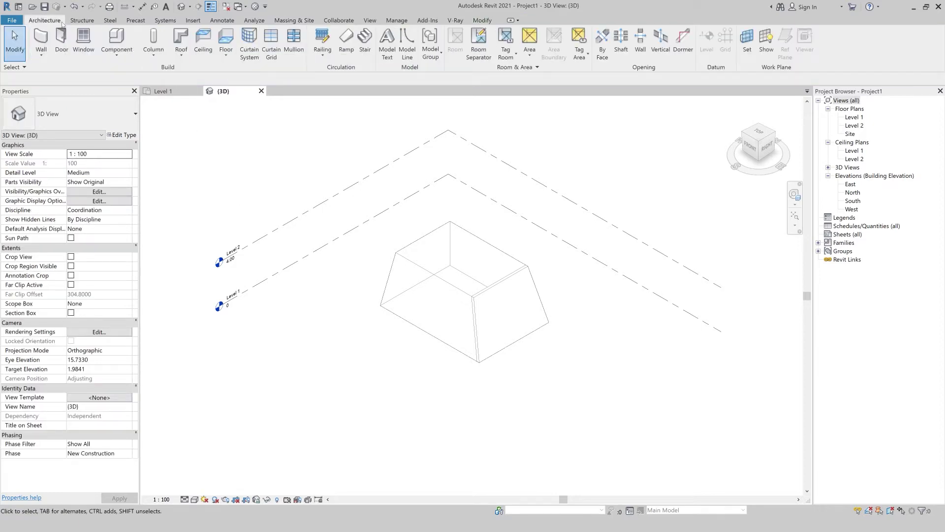
Step: Add a Generic - 200mm wall by face on the mass's front-left slanted face
click(41, 59)
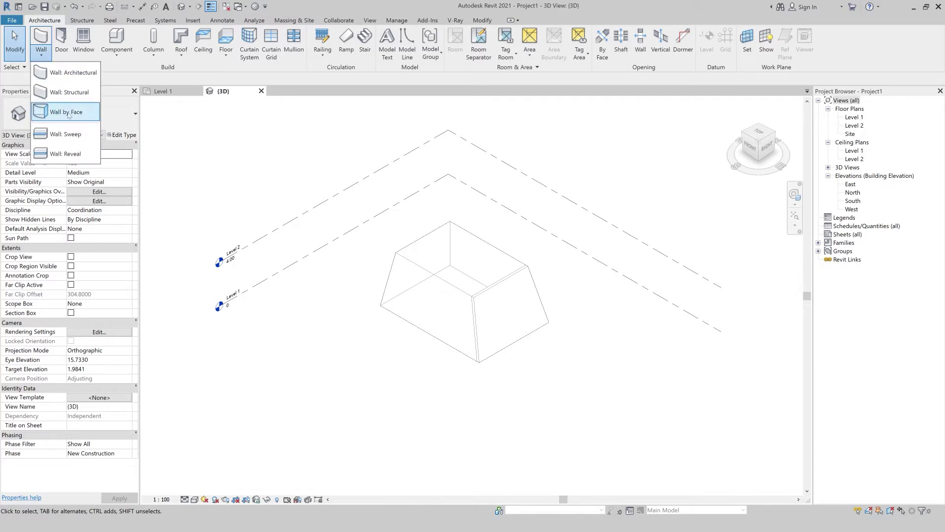
click(69, 72)
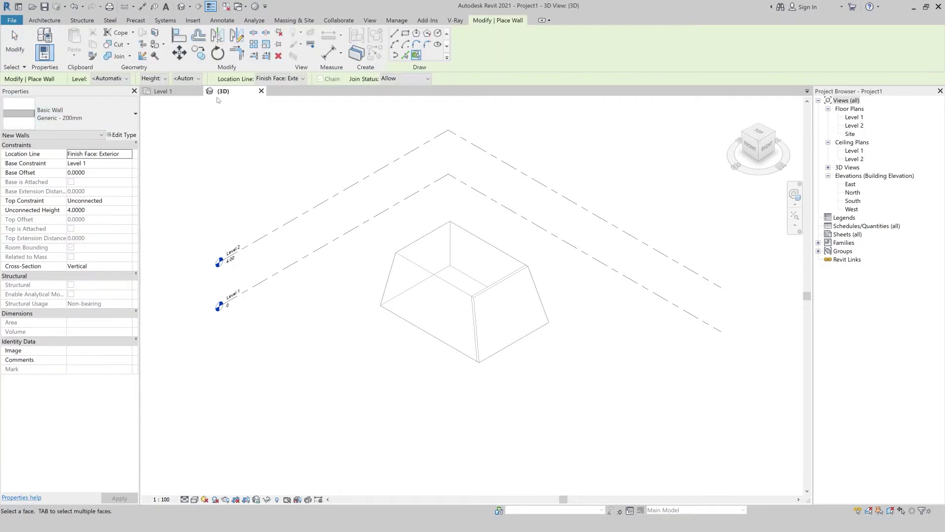
click(79, 113)
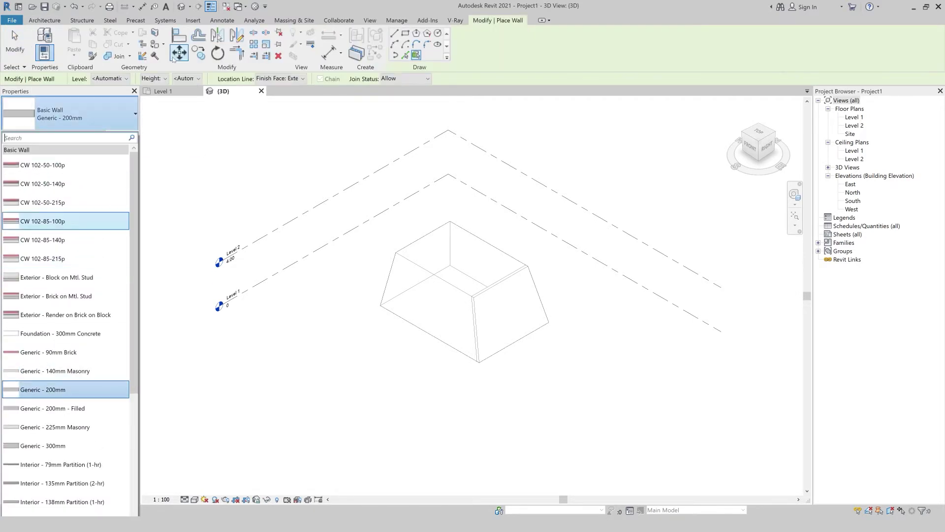
click(118, 388)
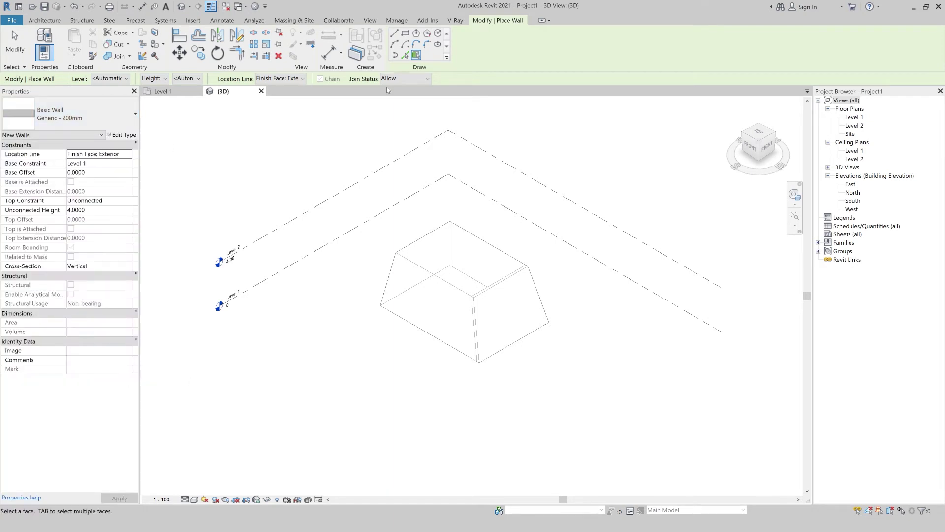
click(444, 287)
key(Escape)
key(Escape)
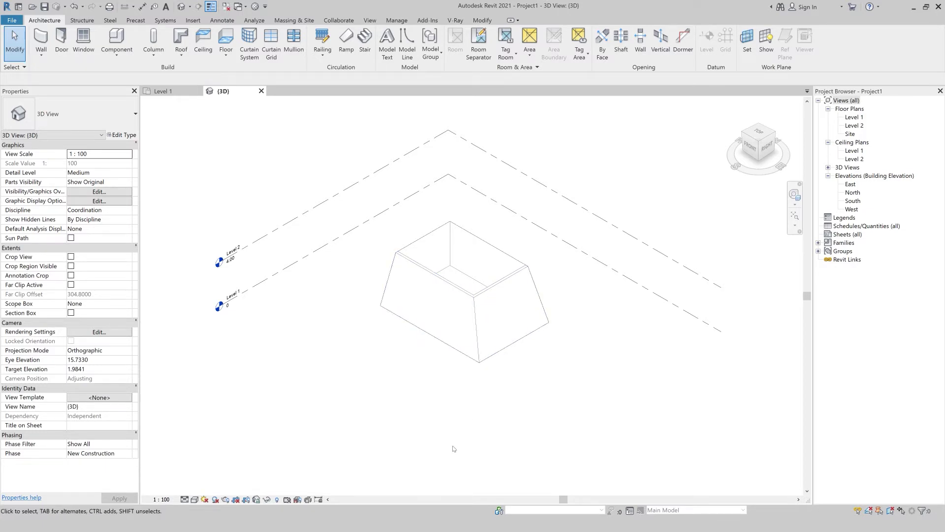
Step: Switch the visual style to Shaded and select the mass
click(194, 499)
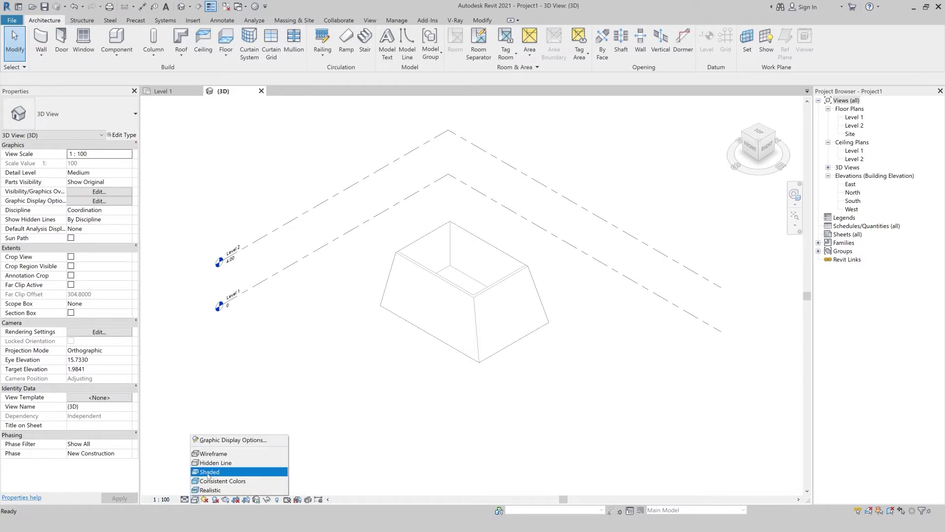
click(209, 471)
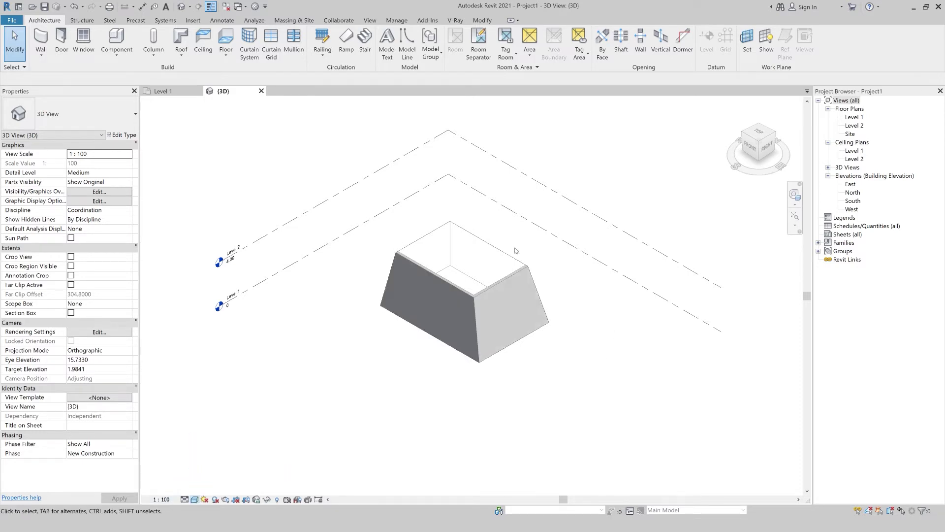
click(441, 263)
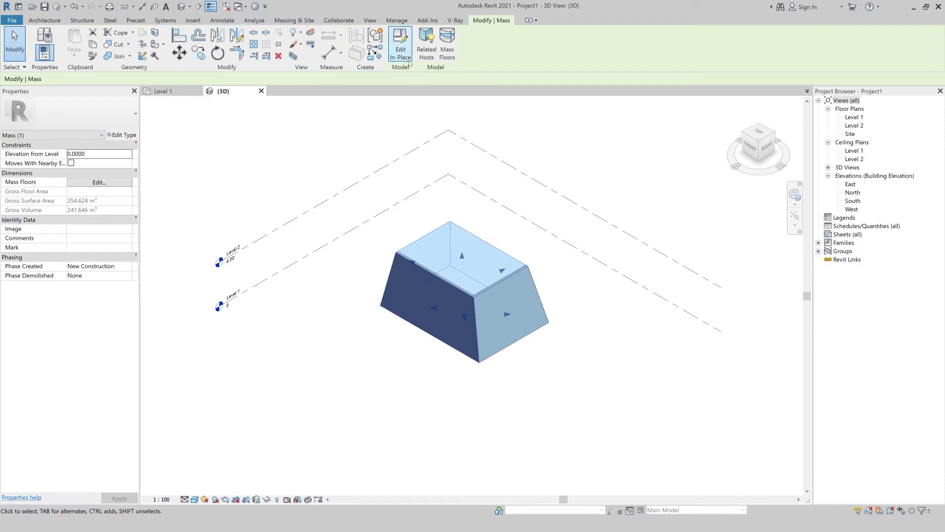
Step: Edit the mass in place, drag a form edge to reshape it, and finish the mass
double_click(499, 249)
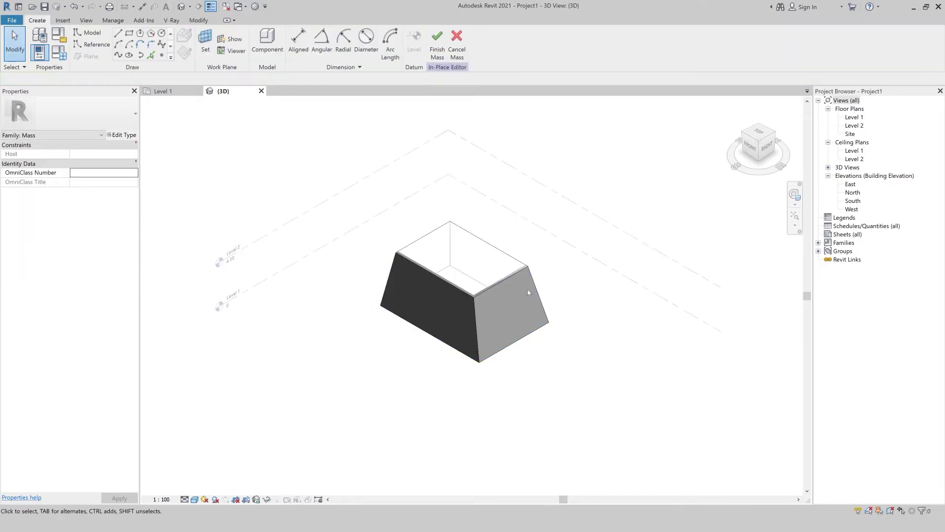
click(492, 287)
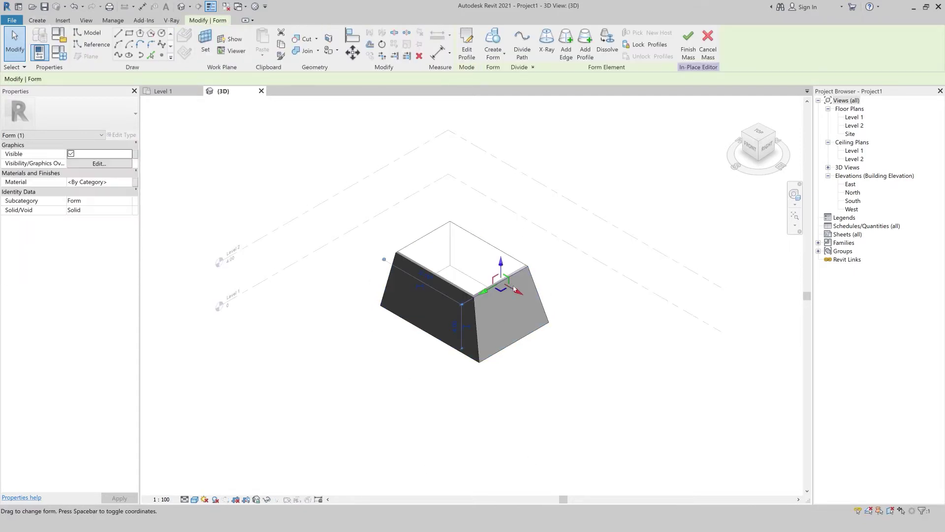
drag(515, 297, 514, 292)
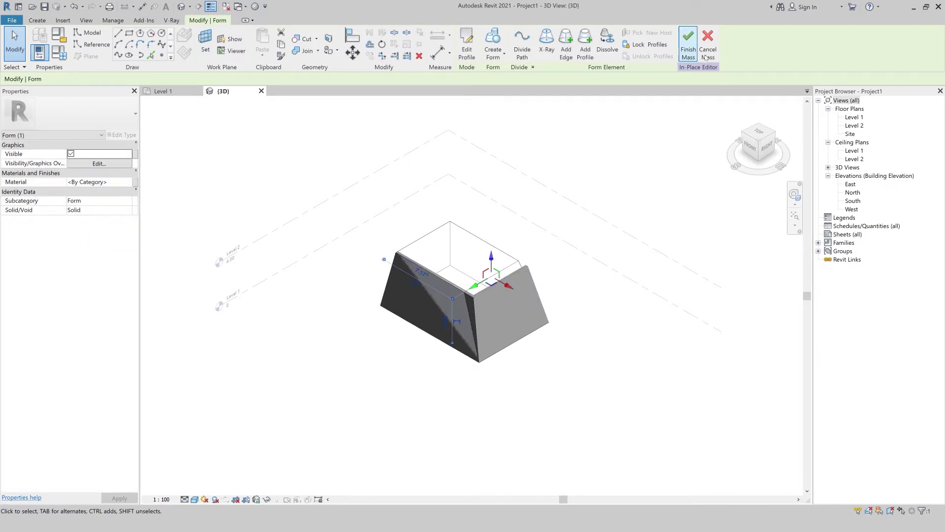
click(688, 42)
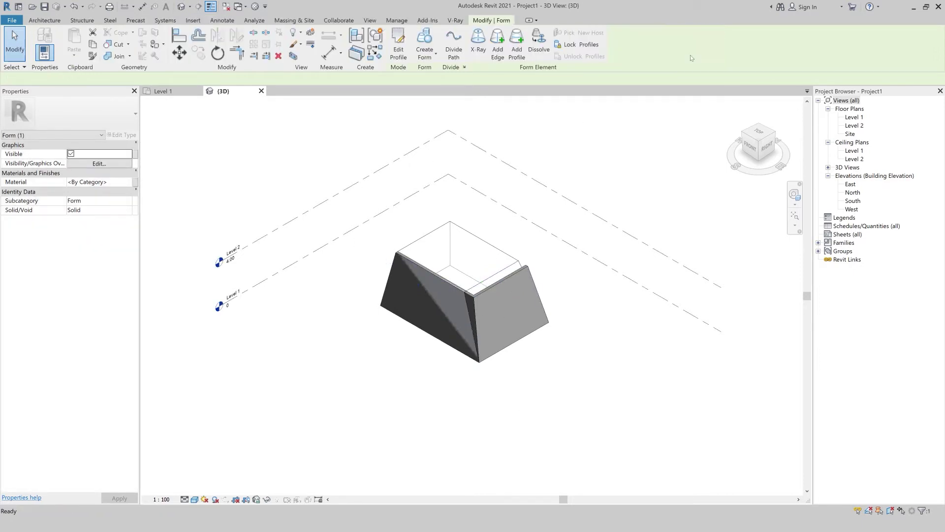
click(525, 270)
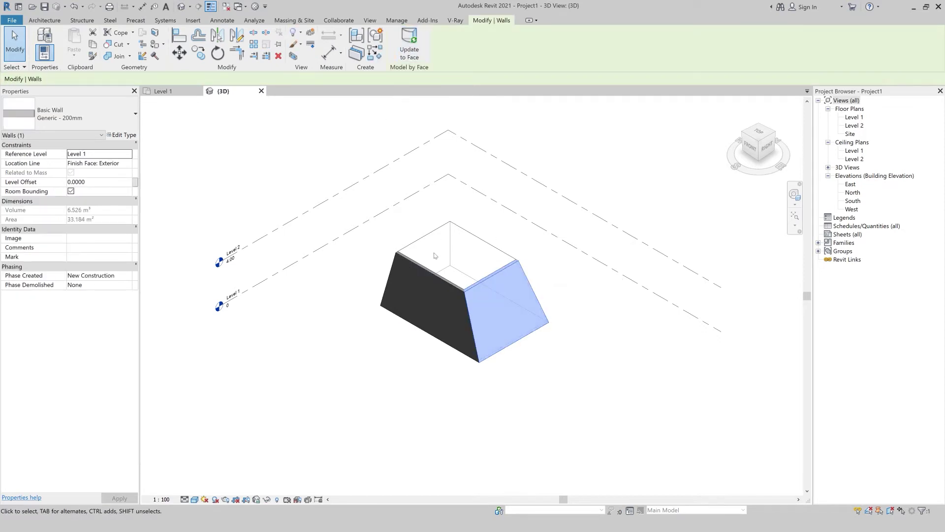
click(508, 243)
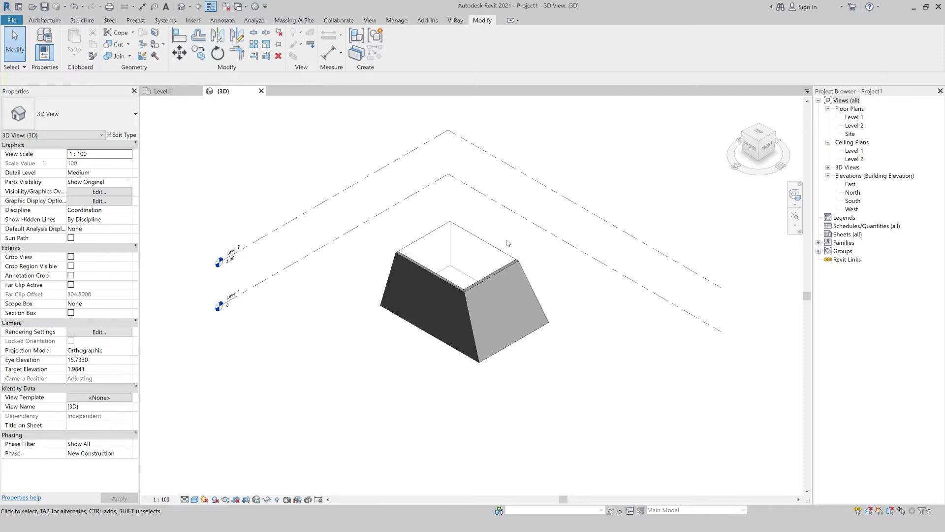
Step: In the Level 1 plan, draw a 4.90 m wall from the front edge midpoint into the box
double_click(854, 117)
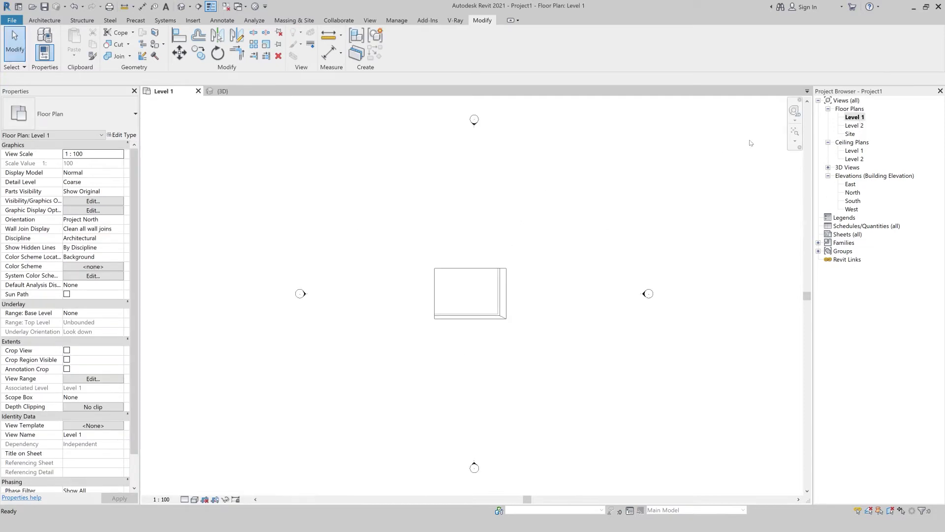
click(49, 21)
click(39, 38)
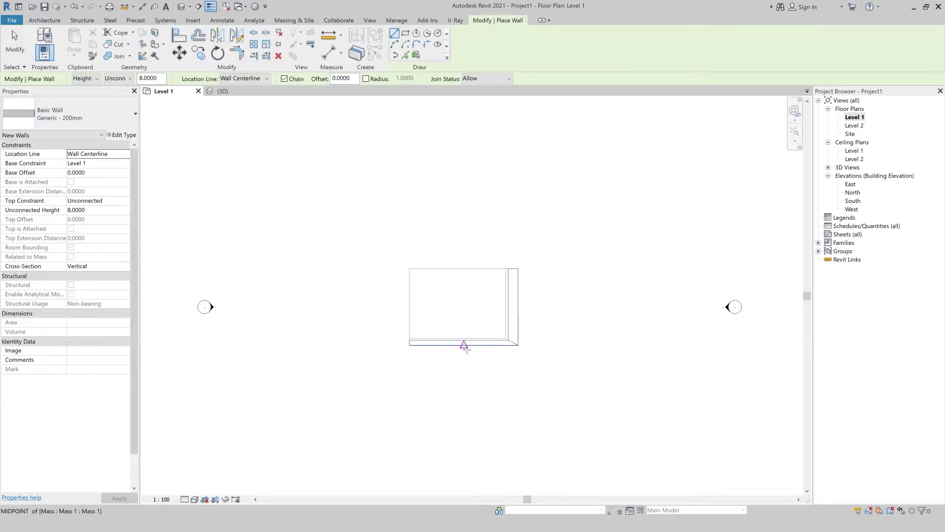
click(464, 294)
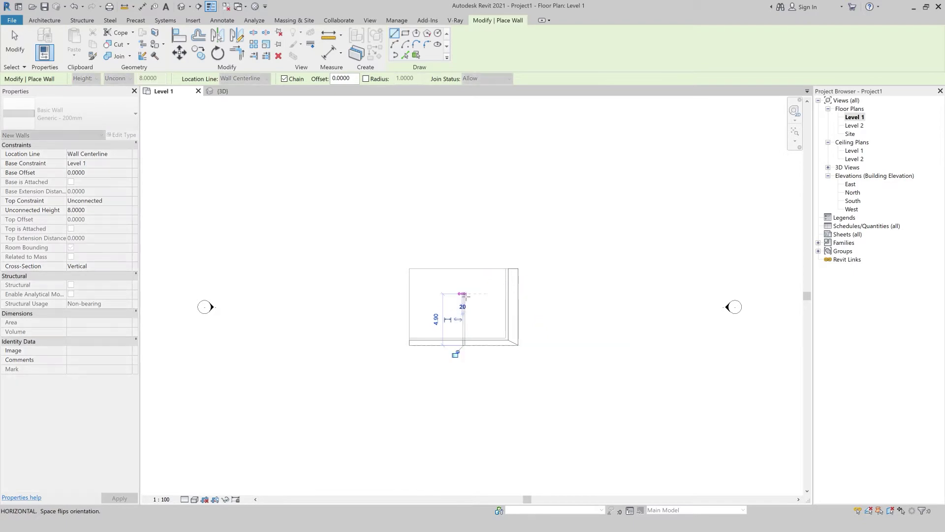
click(489, 317)
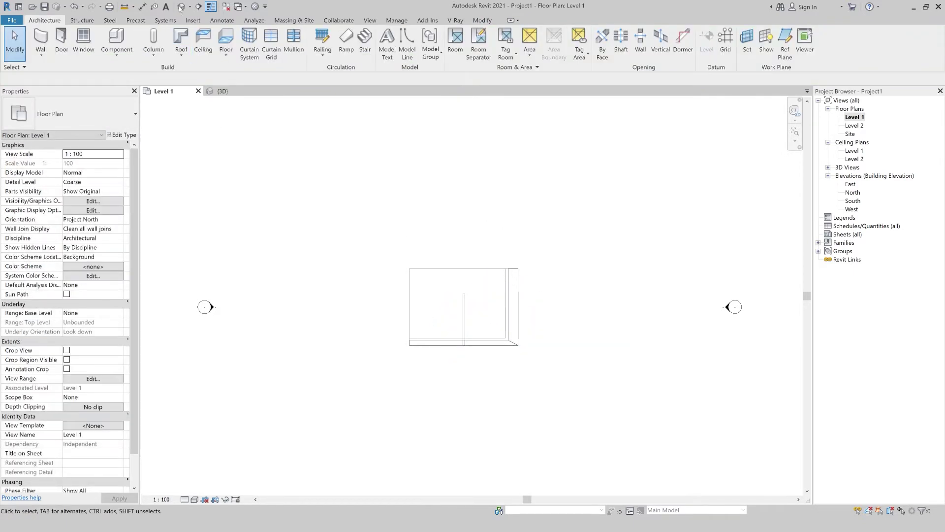
key(ctrl+Tab)
Step: Orbit the 3D view, select the new straight wall and open its profile for editing
shift+middle_drag(449, 346, 445, 402)
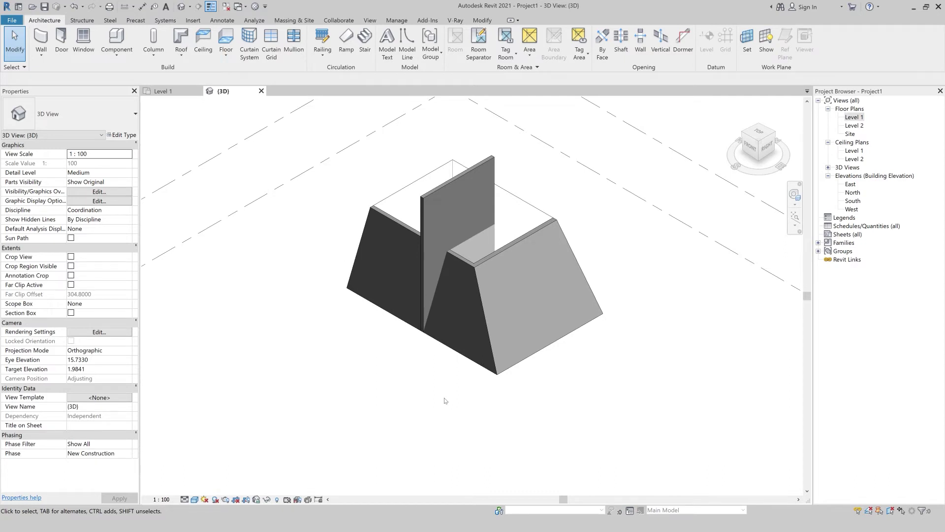
click(426, 201)
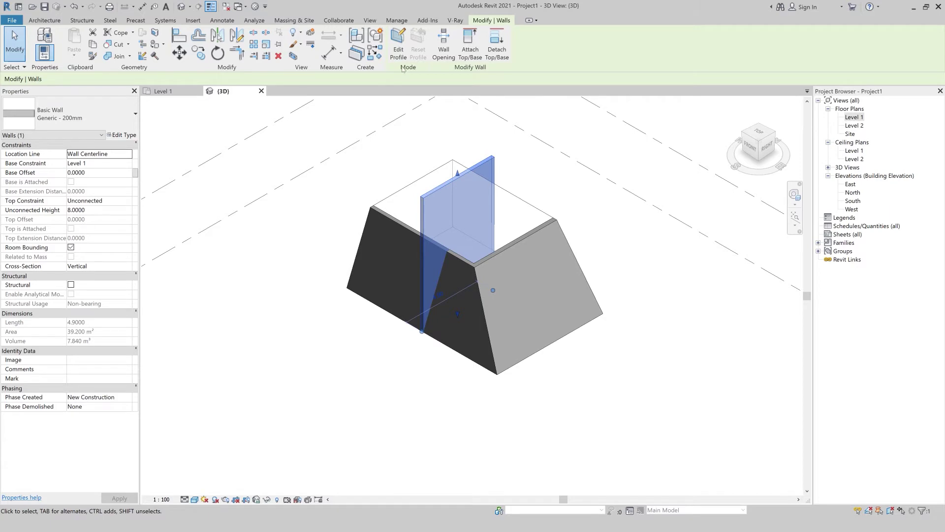
click(396, 51)
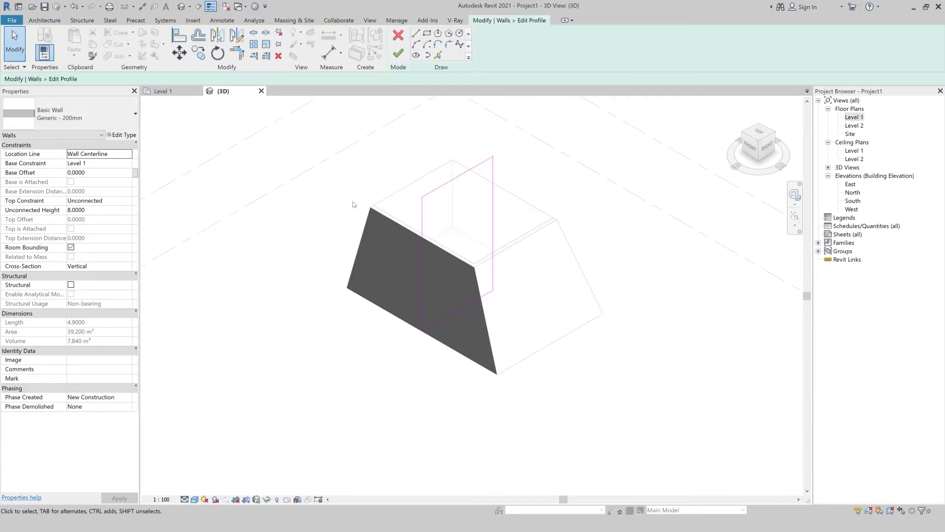
Step: View the wall from the right side, zoomed in, in wireframe
click(766, 150)
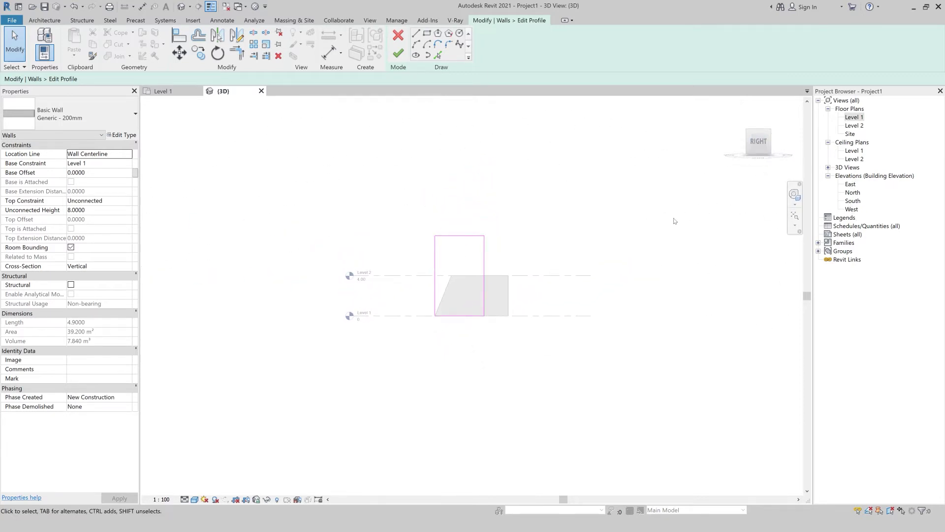
scroll(489, 299, up, 2)
scroll(388, 291, up, 1)
scroll(402, 278, up, 1)
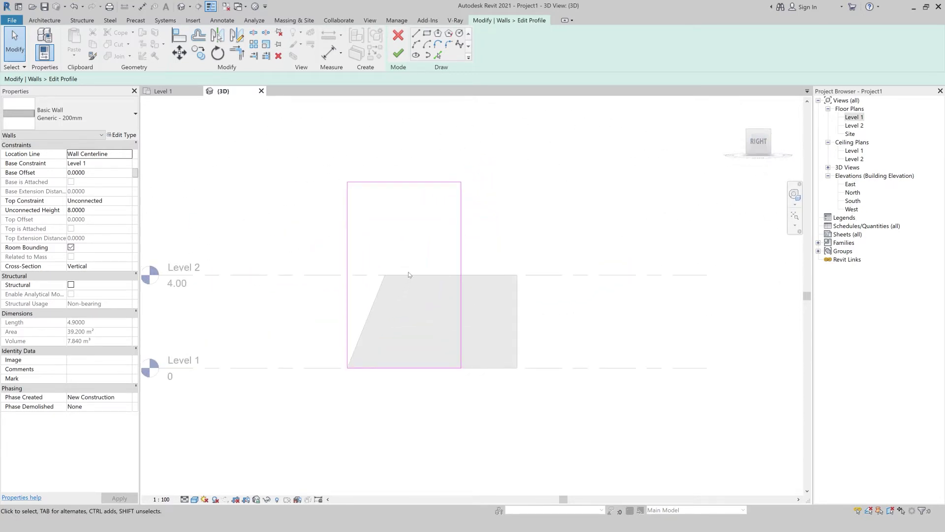
click(195, 499)
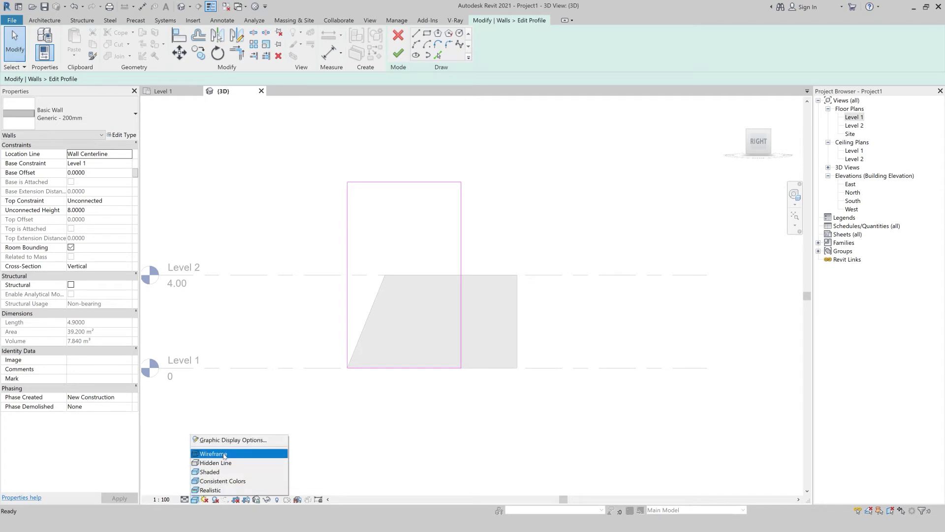
click(224, 453)
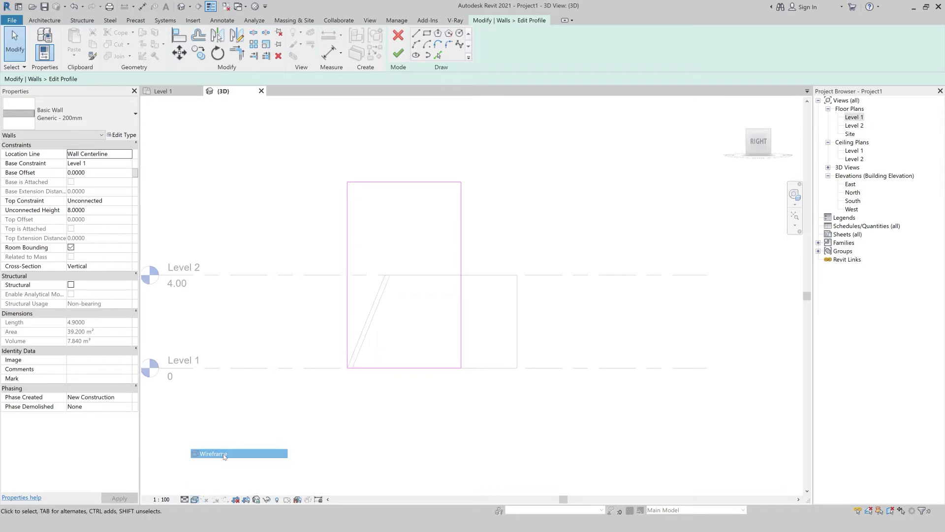
scroll(393, 258, up, 1)
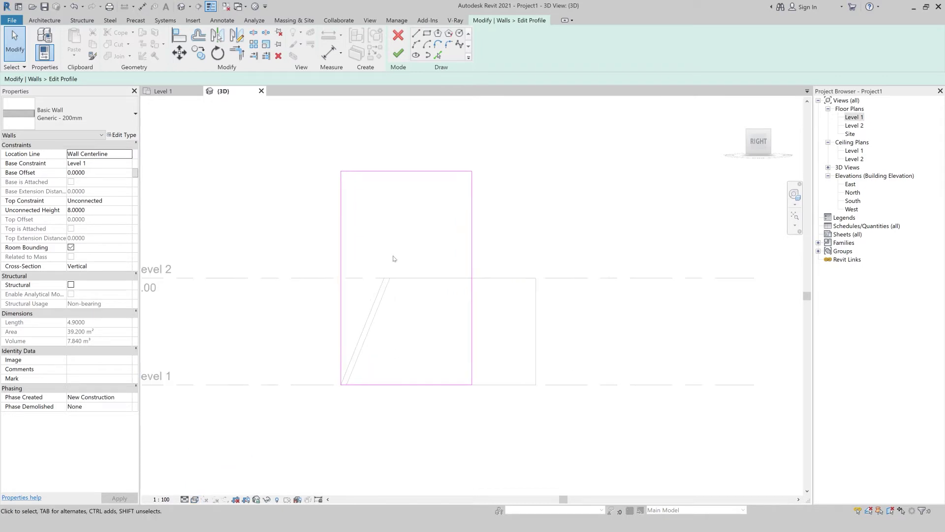
Step: Pick the wall's top edge and the slanted mass edge as profile lines and trim them into corners
click(437, 55)
click(438, 279)
click(369, 329)
key(t)
key(r)
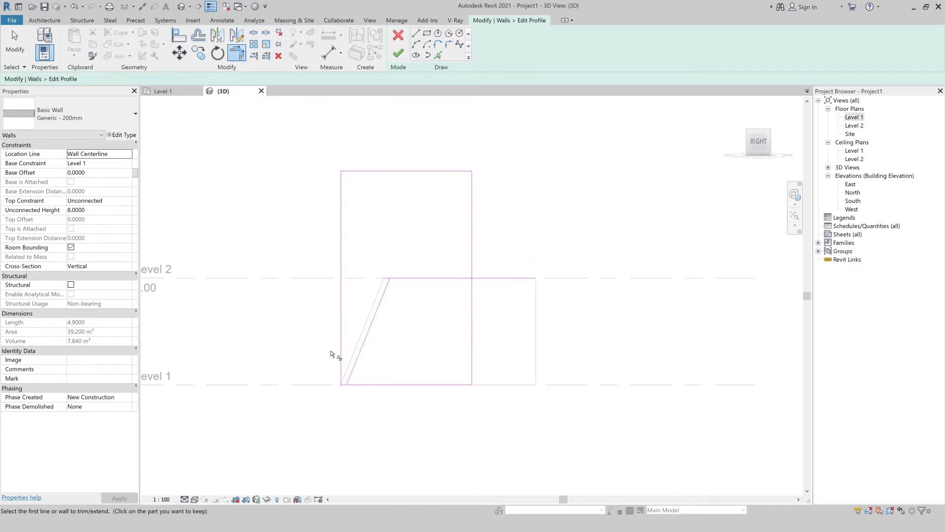
click(455, 283)
click(472, 303)
click(420, 384)
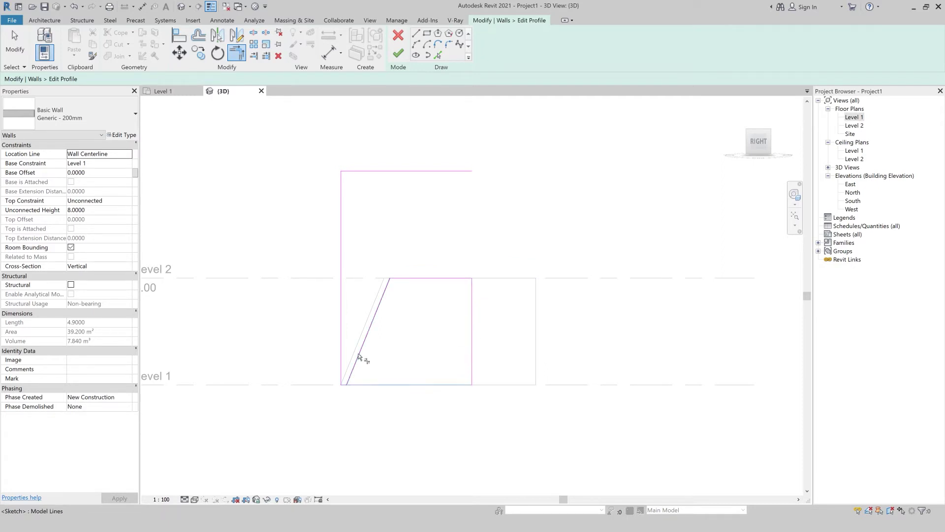
key(Escape)
Step: Delete the old top and left sketch lines and apply the slanted wall profile
drag(375, 217, 330, 153)
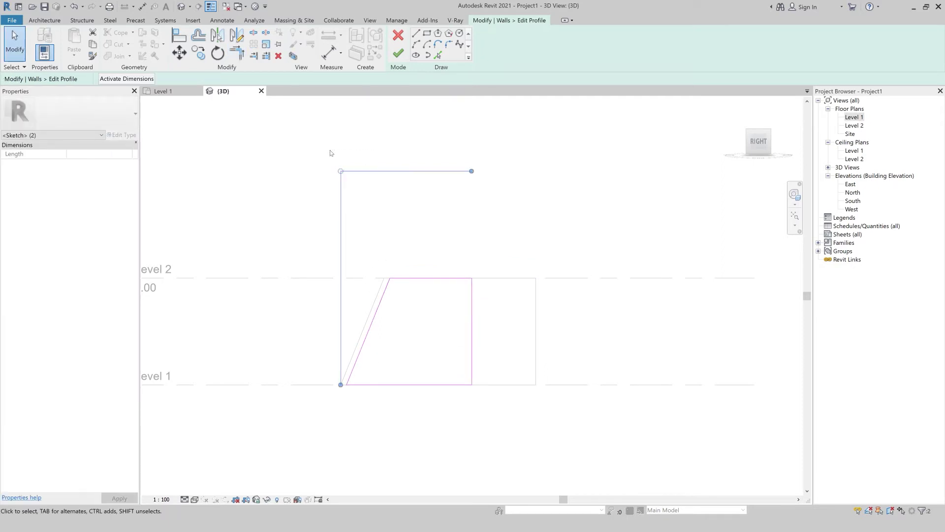
key(Delete)
click(398, 53)
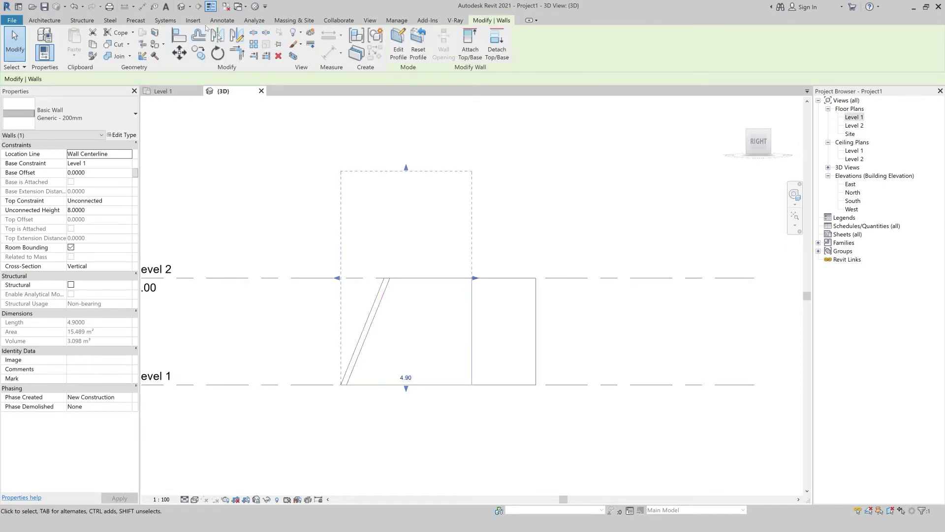
click(221, 147)
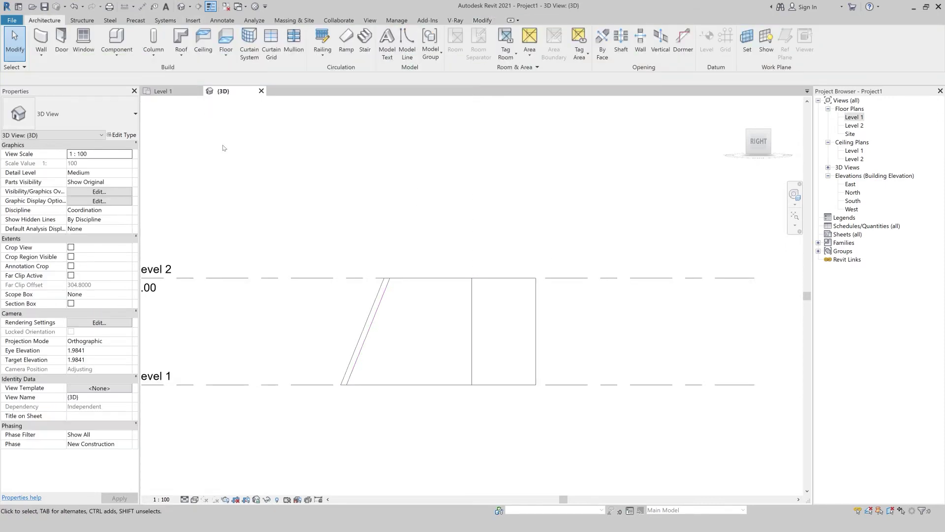
Step: Orbit to look down on the model and switch it back to Shaded
shift+middle_drag(222, 143, 205, 498)
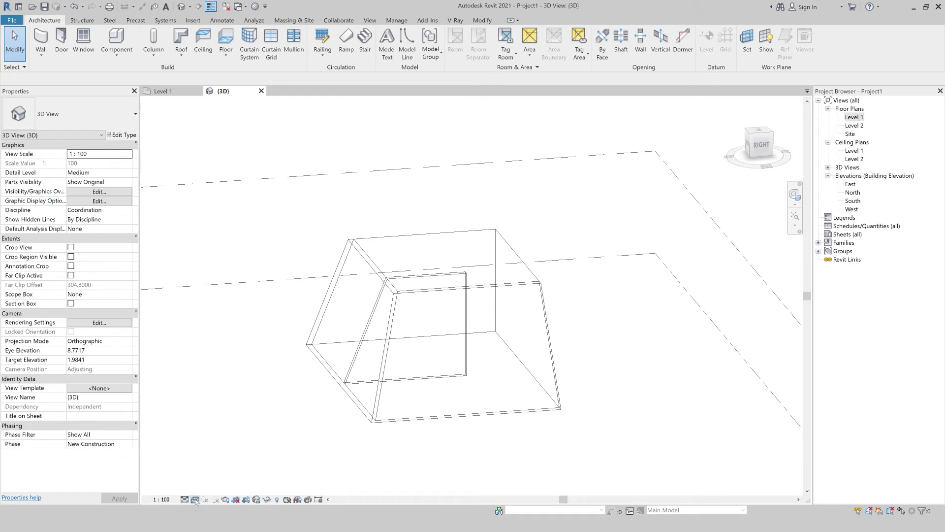
click(194, 499)
click(217, 469)
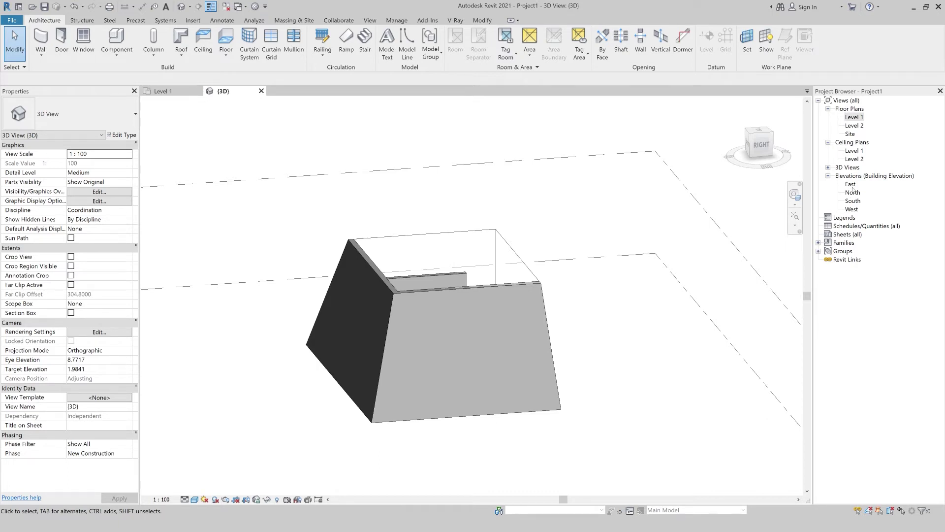
Step: Check the Level 1 plan, return to the 3D view and window-select all four box walls
click(170, 92)
scroll(511, 343, up, 2)
scroll(474, 365, up, 2)
scroll(437, 382, up, 3)
scroll(442, 468, up, 1)
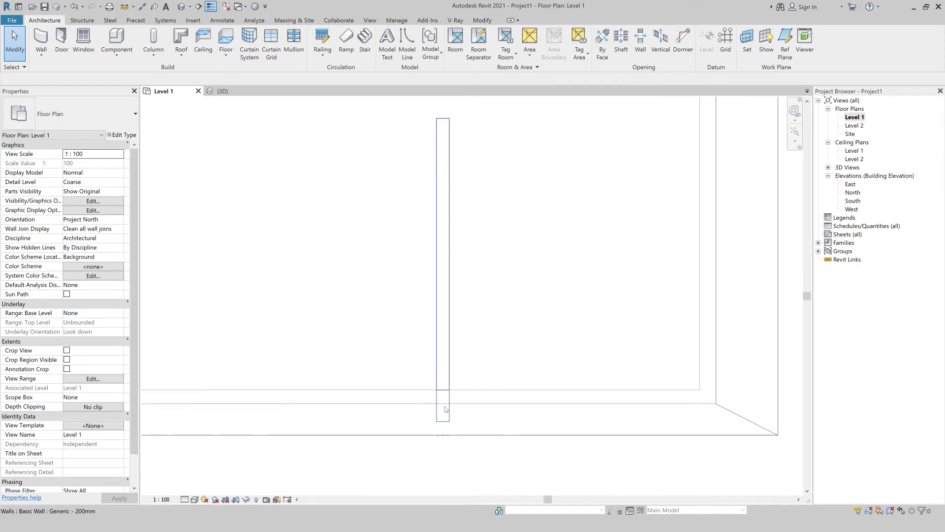
scroll(469, 414, down, 2)
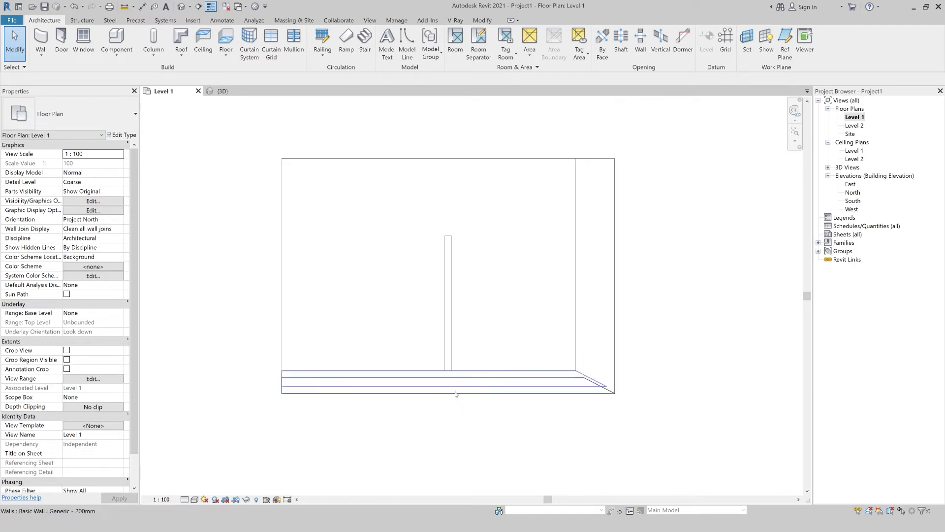
click(222, 91)
scroll(466, 325, down, 1)
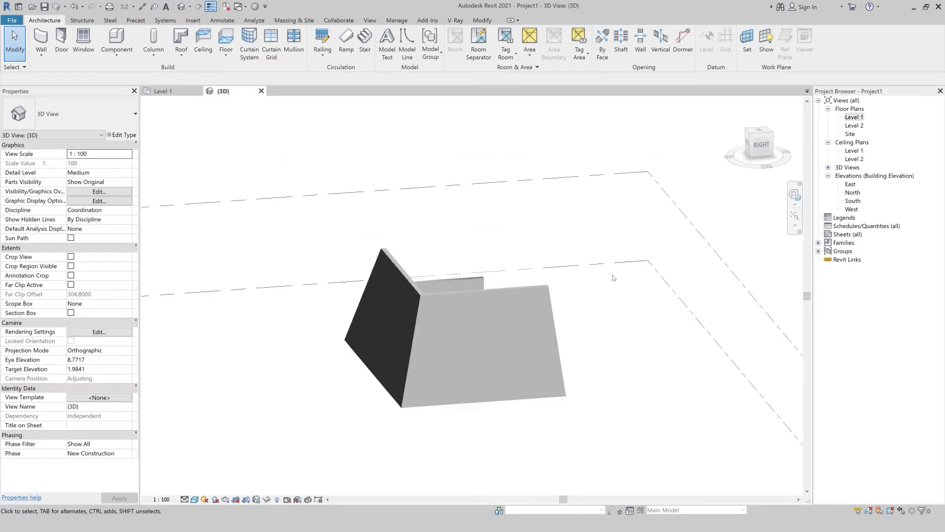
scroll(544, 405, down, 1)
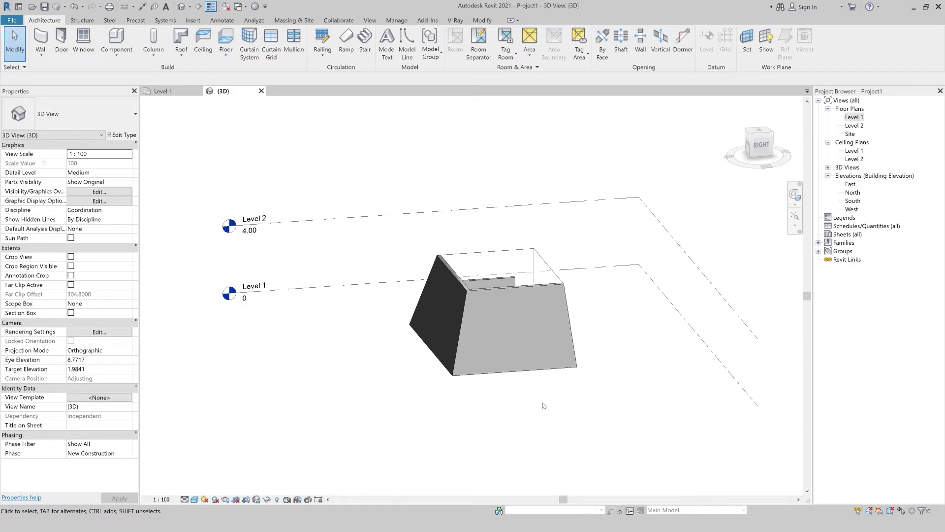
drag(624, 414, 495, 319)
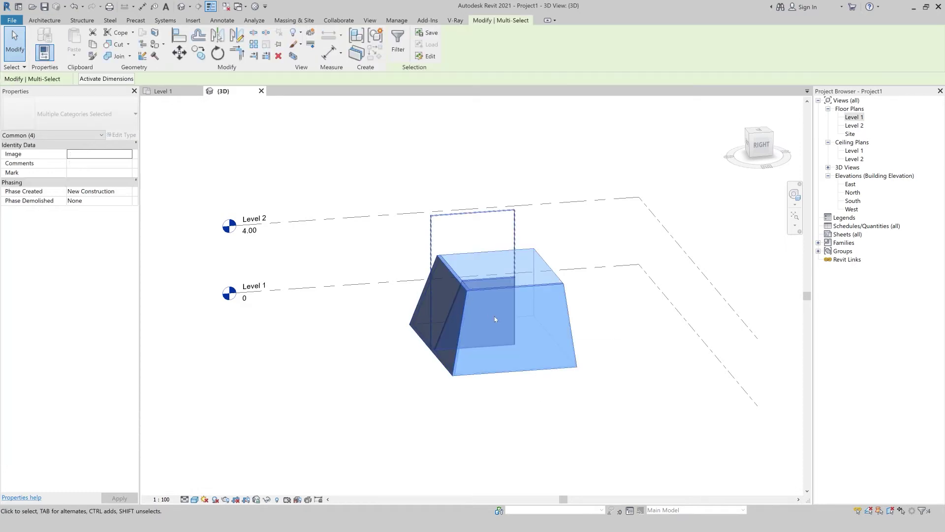
Step: Delete the four box walls and draw a 13.1 m Generic - 200mm wall on Level 1
key(Delete)
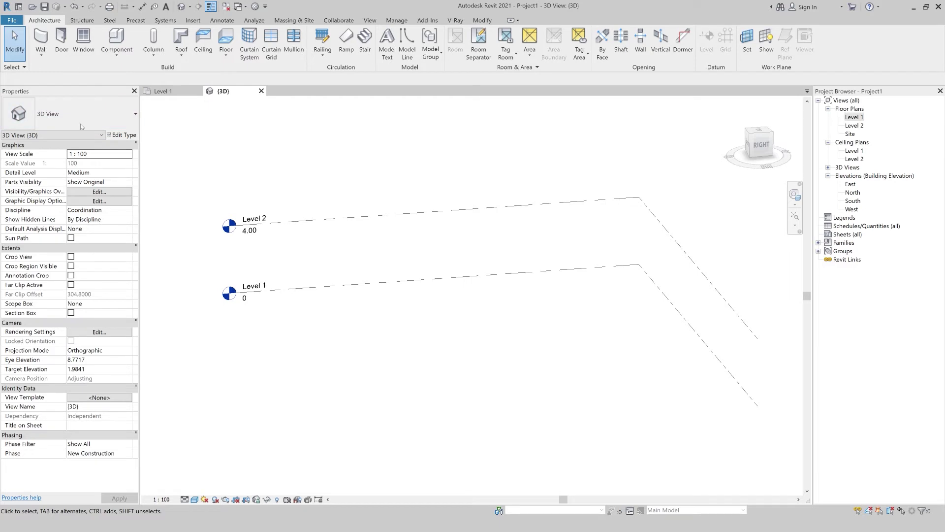
shift+middle_drag(359, 386, 374, 382)
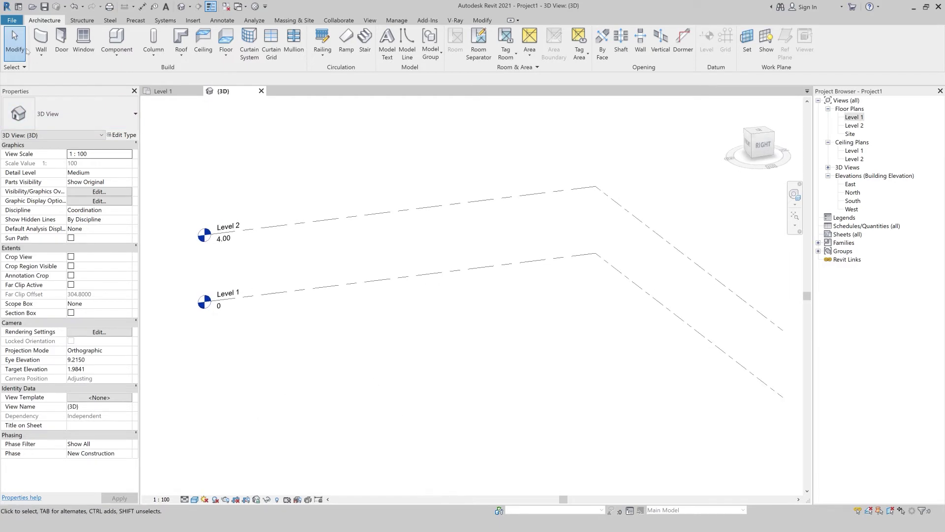
click(42, 39)
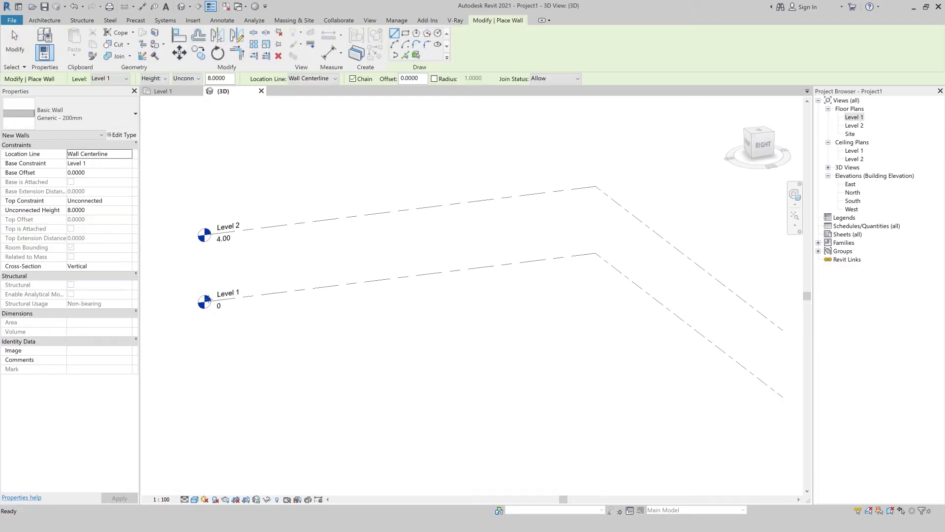
scroll(365, 295, down, 1)
click(339, 377)
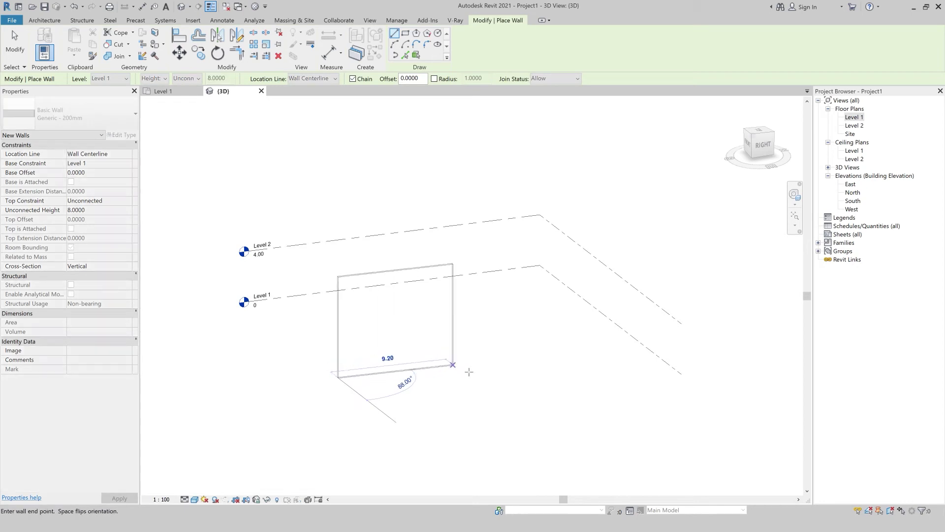
click(495, 353)
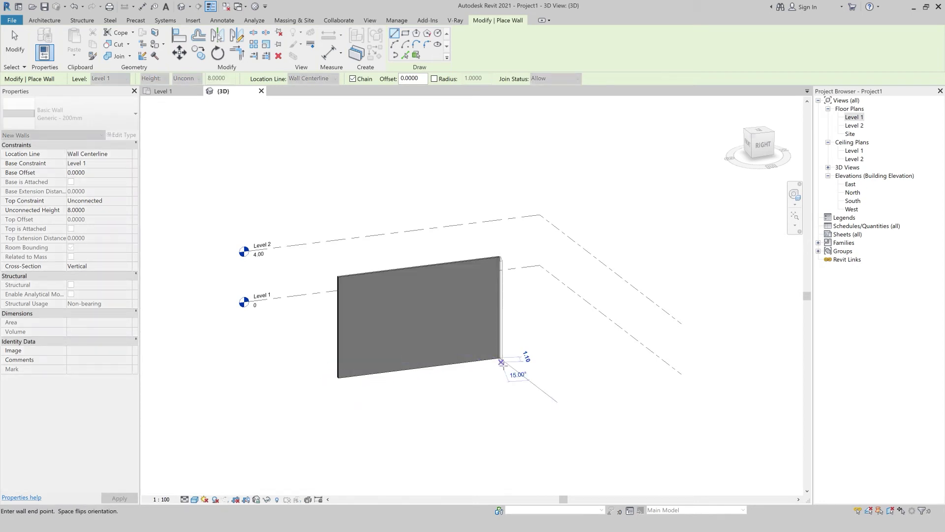
key(Escape)
key(Escape)
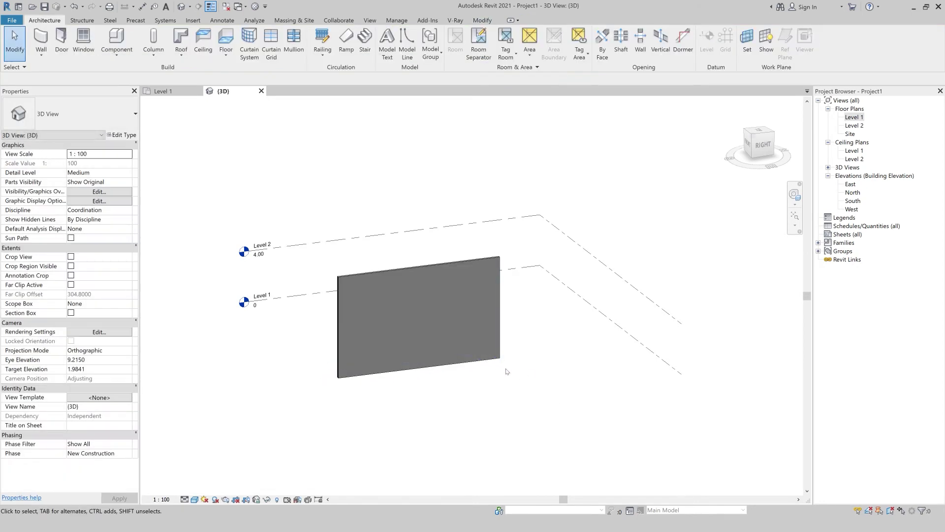
click(343, 338)
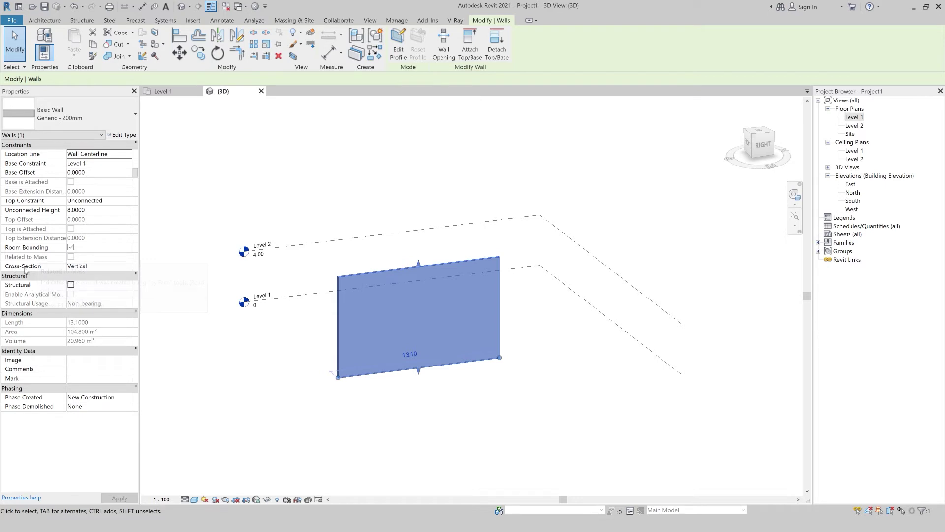
Step: Set the wall's cross-section to Slanted with an Angle From Vertical of -20°
click(126, 266)
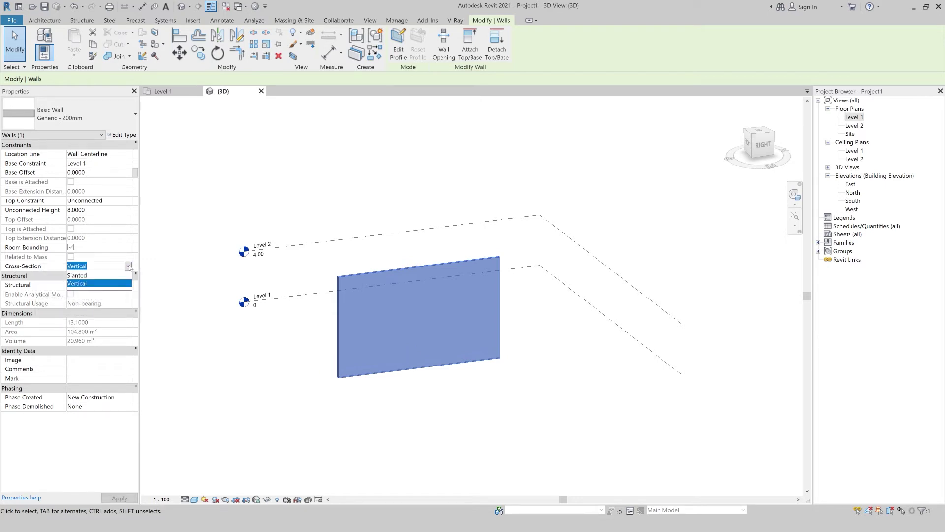
click(111, 284)
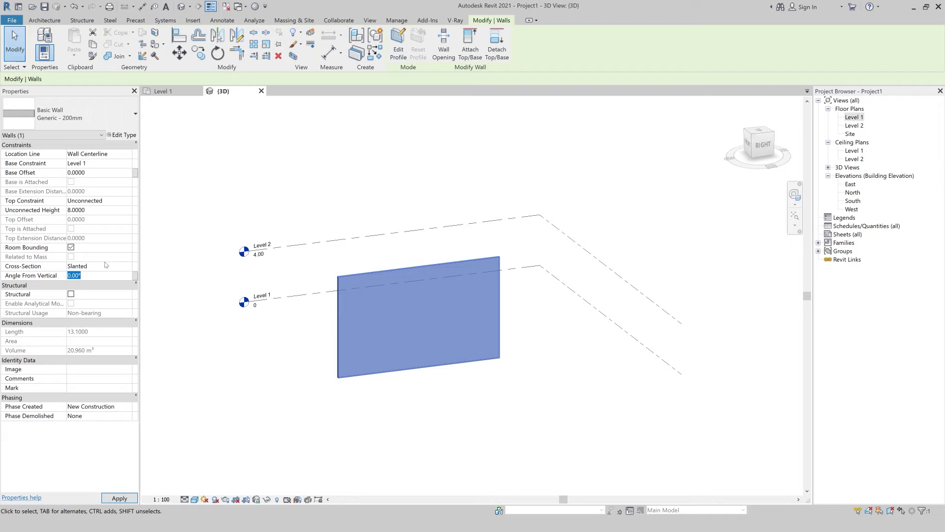
text(2)
shift+middle_drag(270, 396, 311, 397)
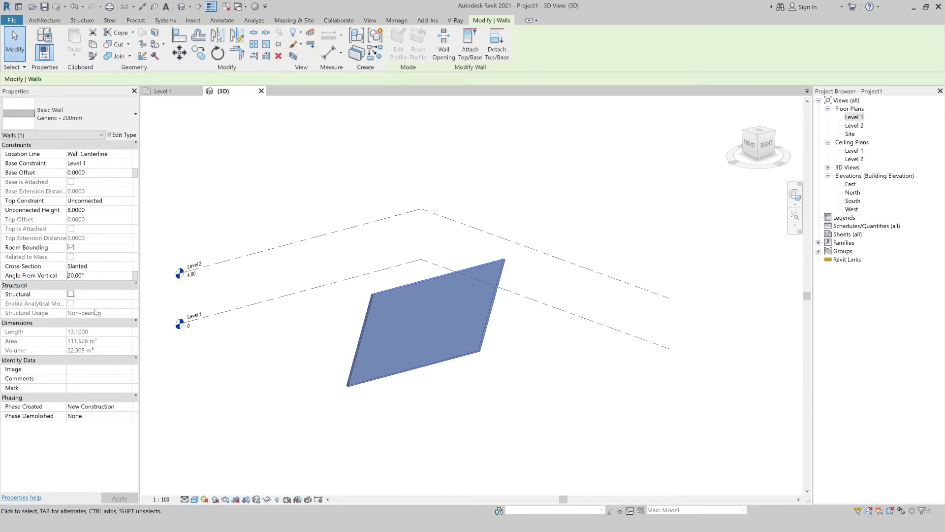
text(-)
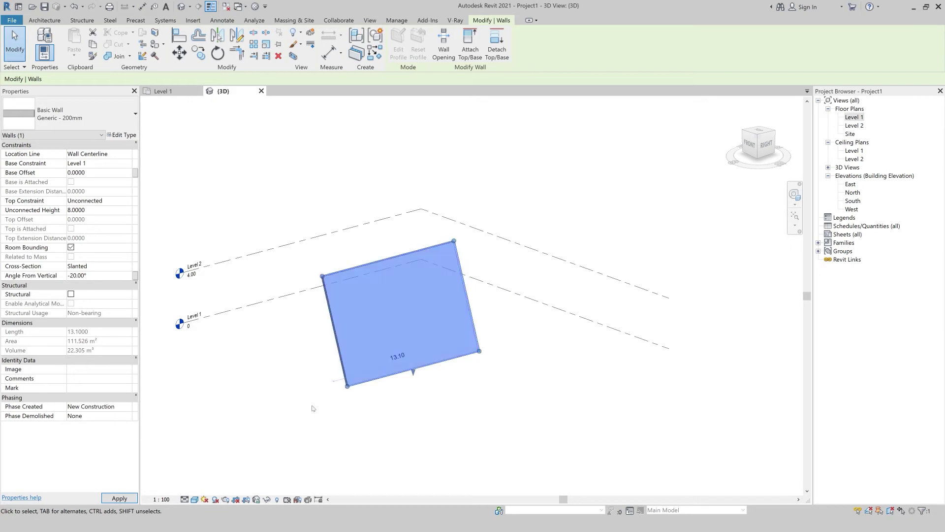
click(321, 411)
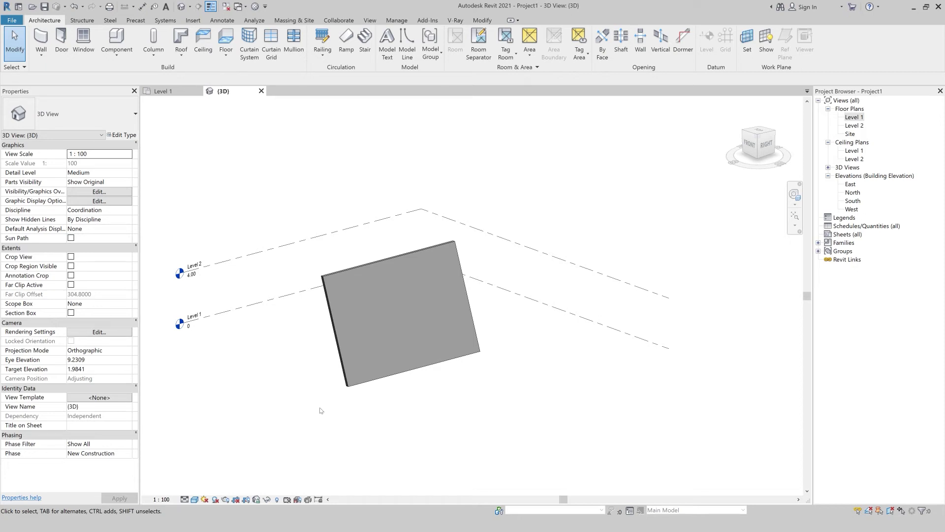
Step: Place two single-flush doors along the slanted wall
click(61, 41)
click(373, 366)
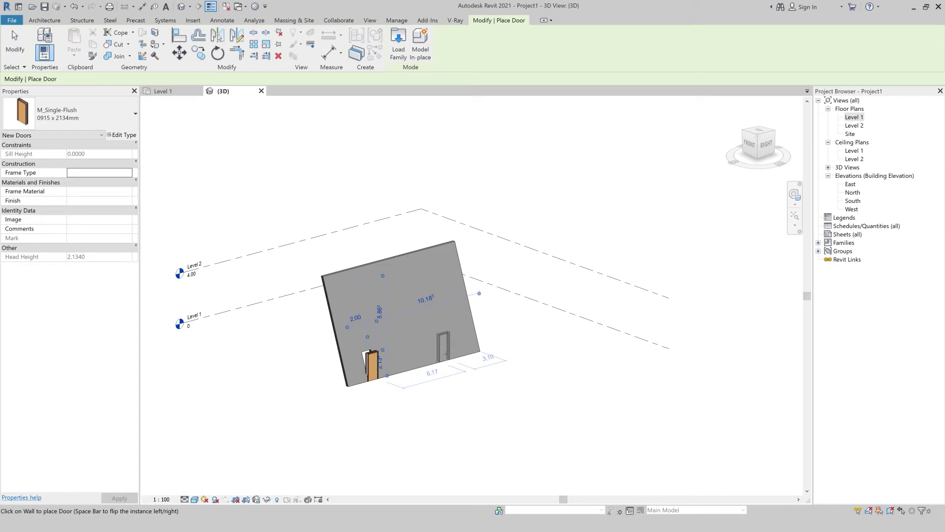
click(444, 347)
key(Escape)
key(Escape)
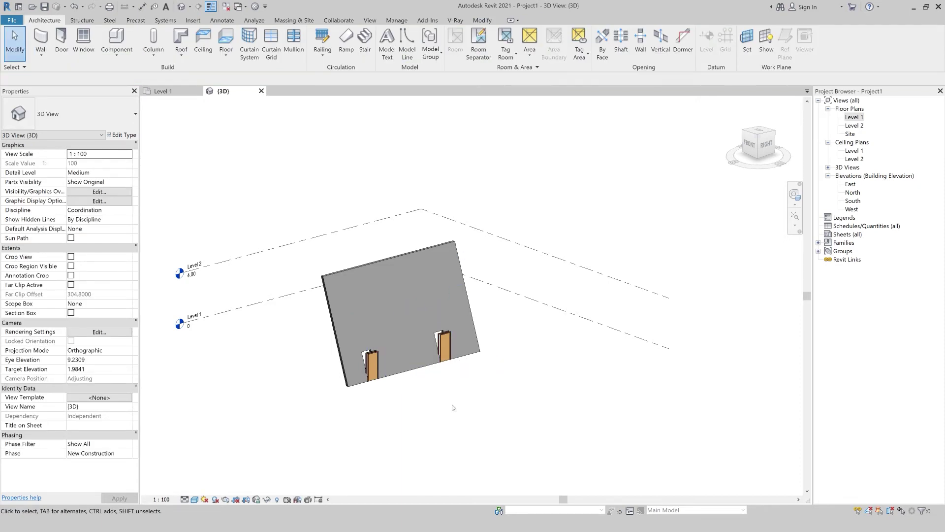
Step: Set both doors' Orientation to Slanted so they lean with the wall
click(373, 365)
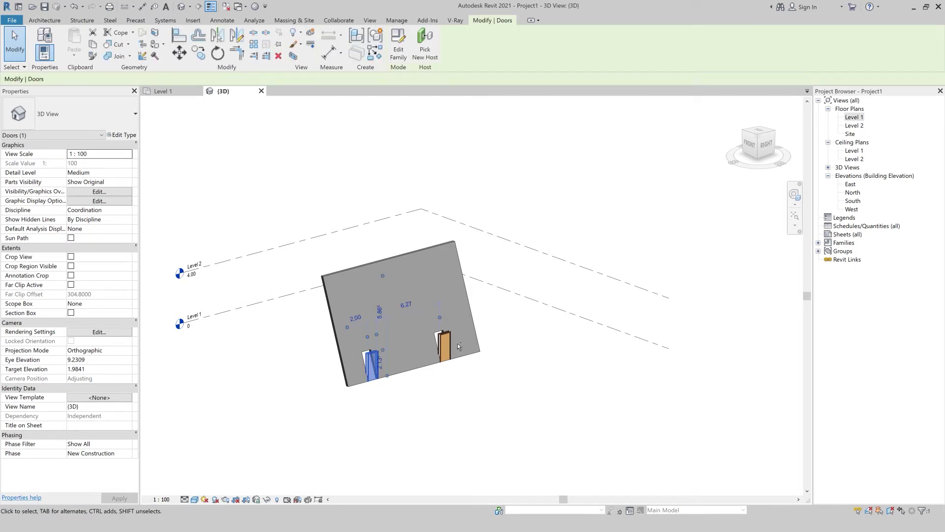
ctrl+click(446, 344)
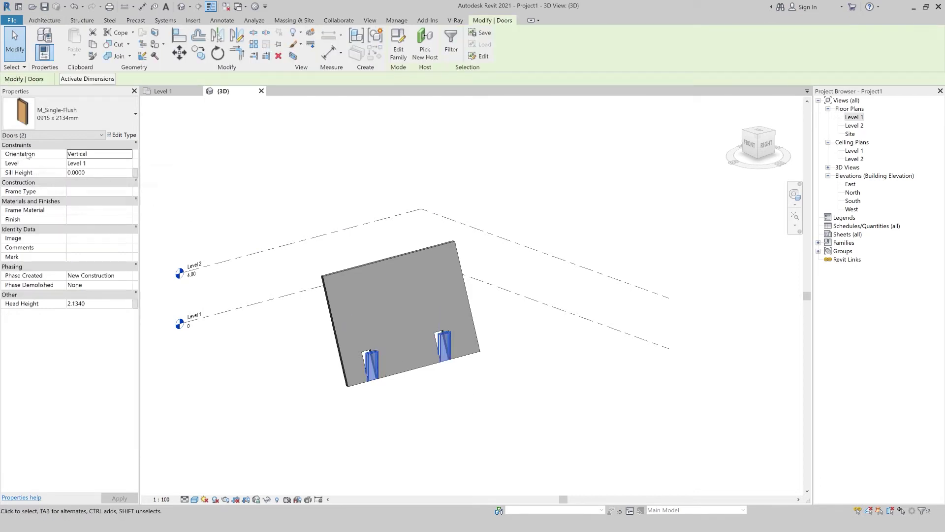
click(128, 154)
click(113, 172)
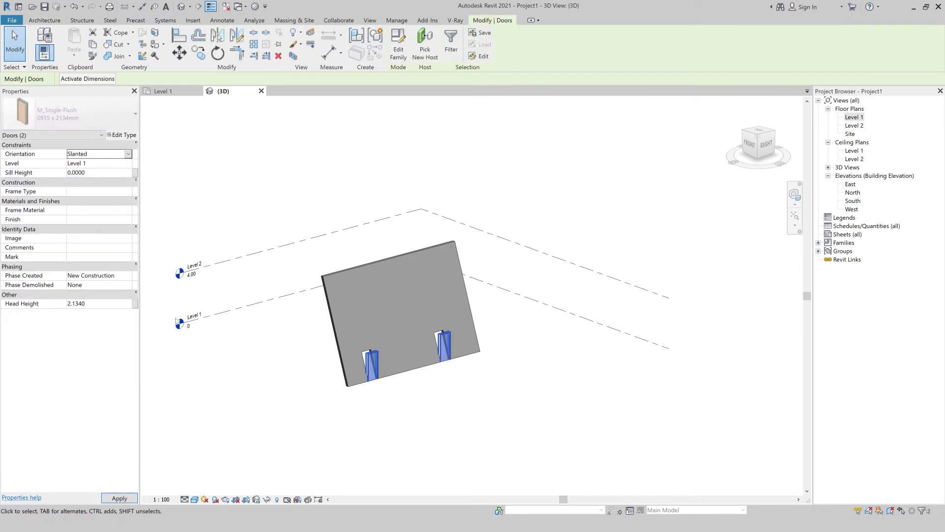
click(283, 459)
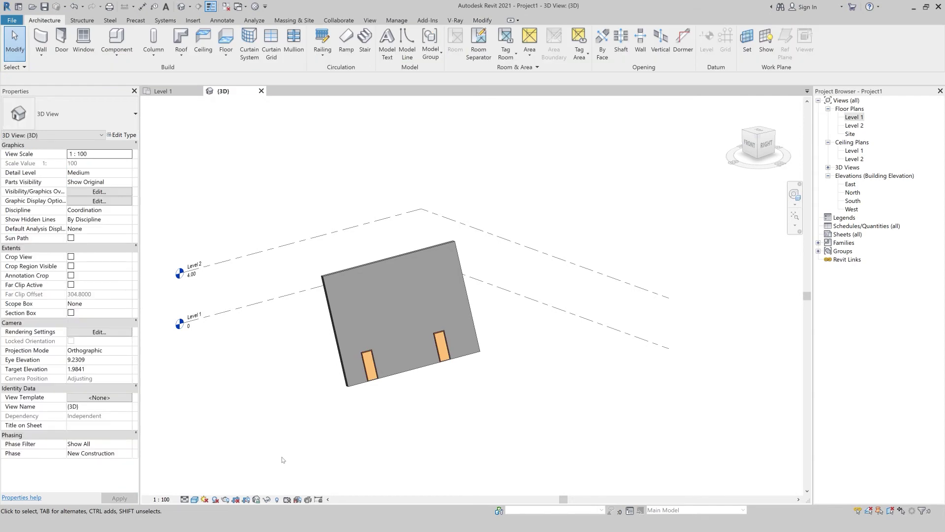
click(345, 386)
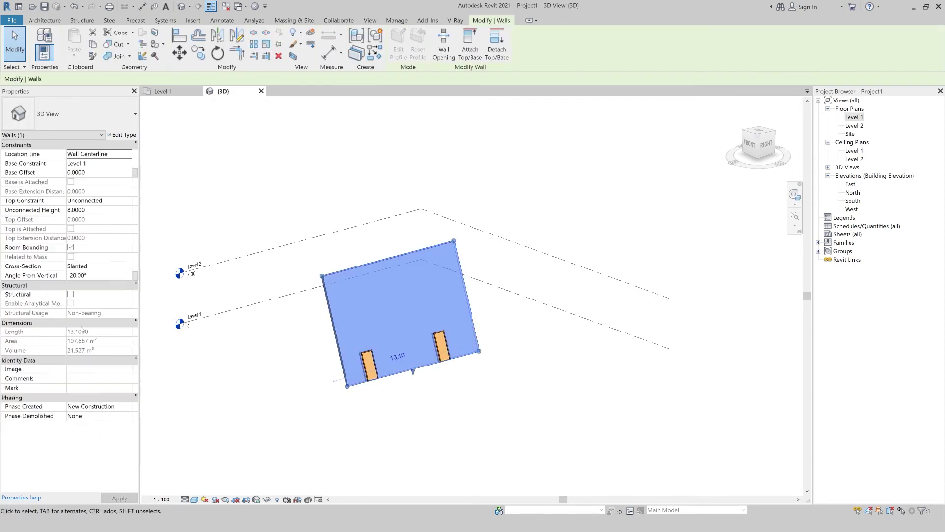
Step: Change the wall's Angle From Vertical to 15, then to -25°
click(109, 277)
text(15)
key(Return)
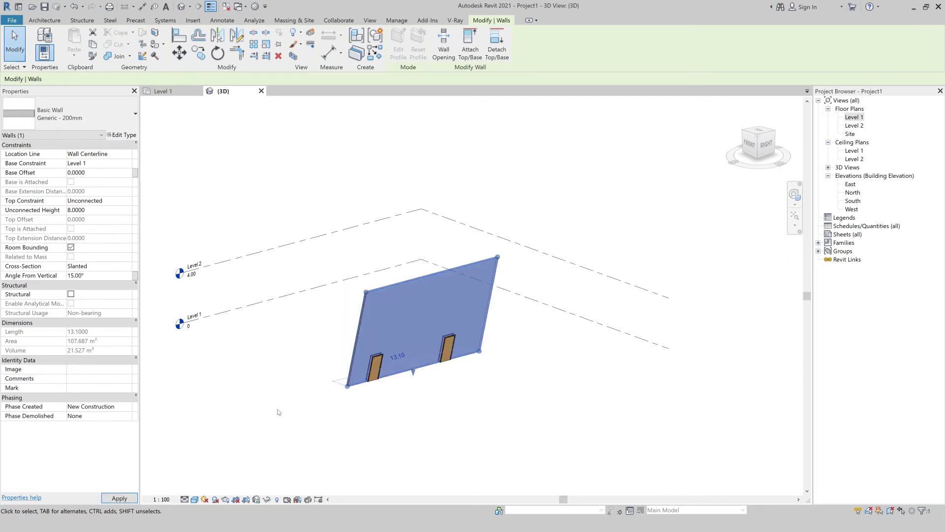
click(98, 275)
text(-2)
text(5)
key(Return)
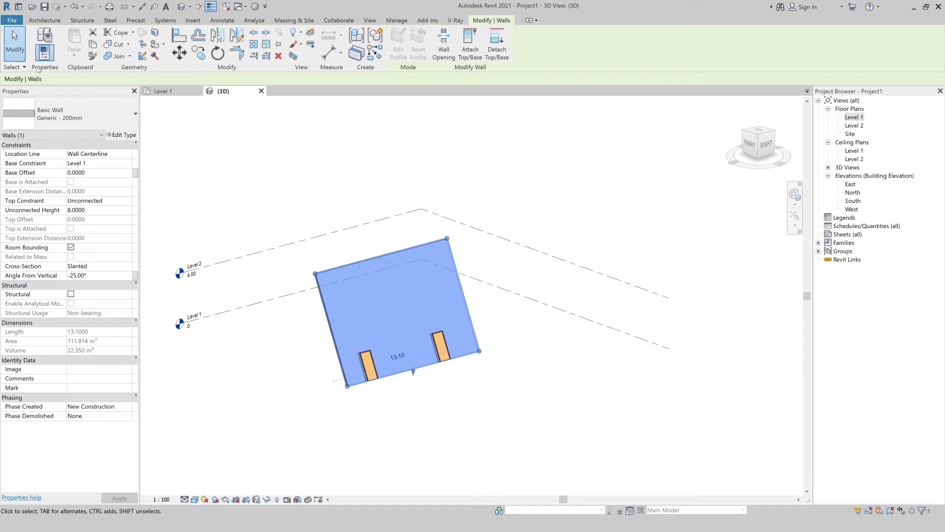
click(47, 22)
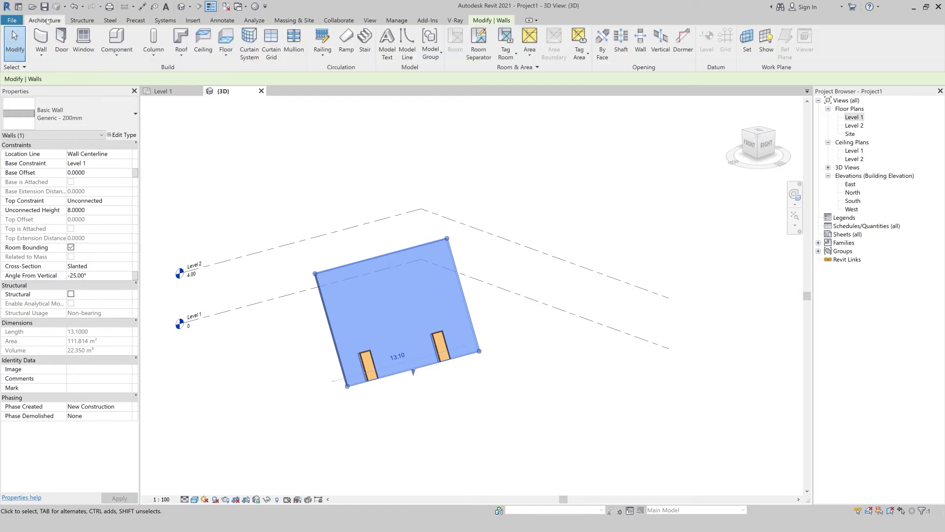
Step: Place M_Window-Double-Hung 750 x 1200mm windows on the slanted wall
click(83, 39)
click(98, 119)
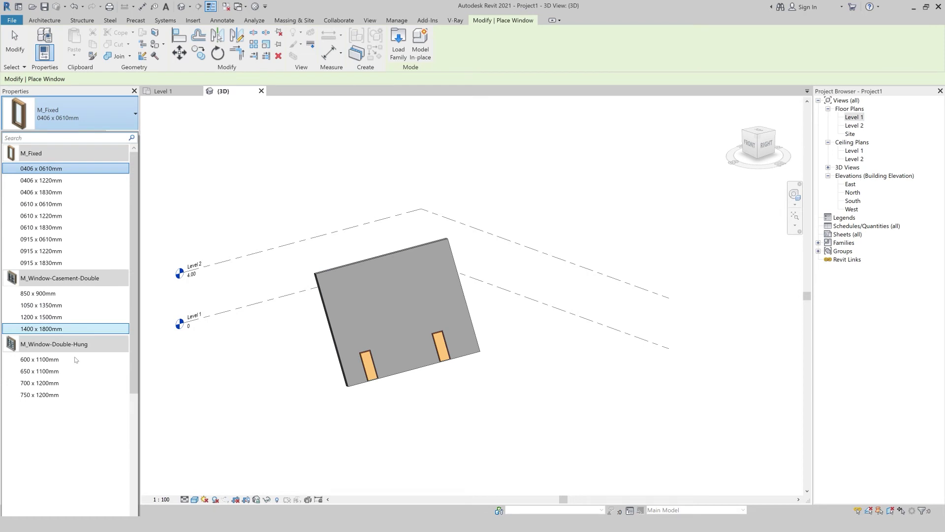
click(67, 394)
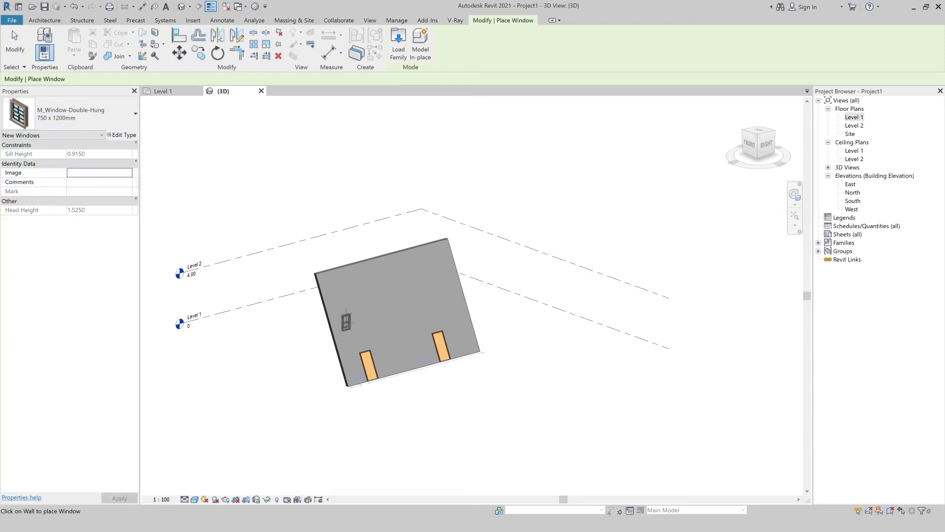
click(394, 307)
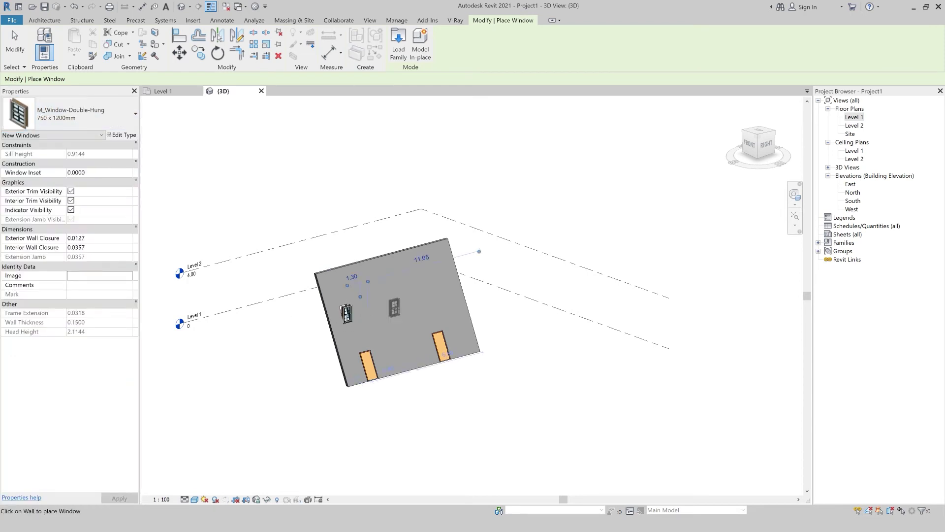
click(438, 294)
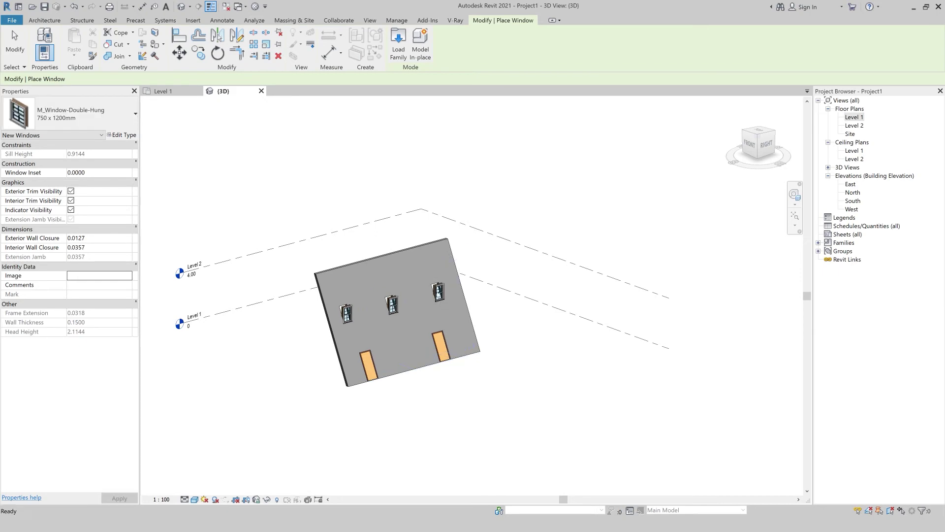
key(Escape)
key(Escape)
Step: Select all instances of the window and set their Orientation to Slanted
click(438, 294)
right_click(439, 293)
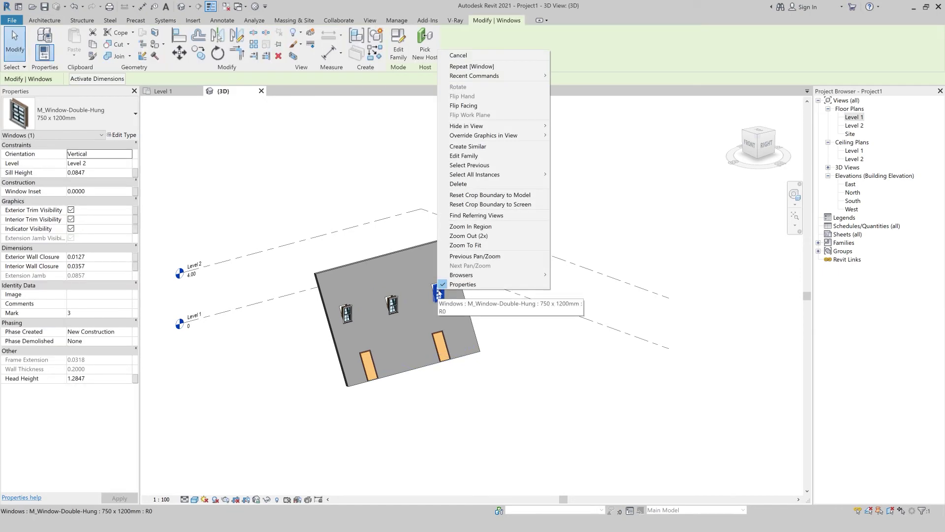
mouse_move(474, 175)
click(568, 185)
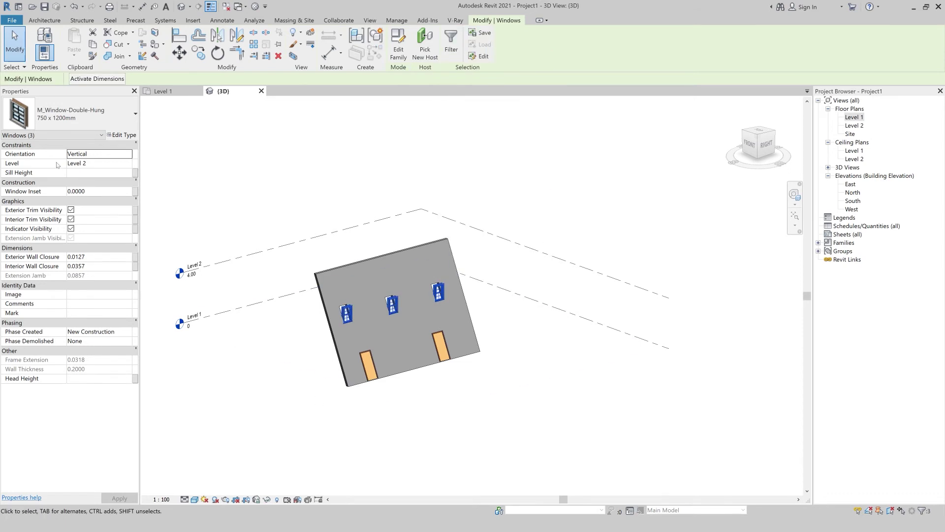
click(129, 154)
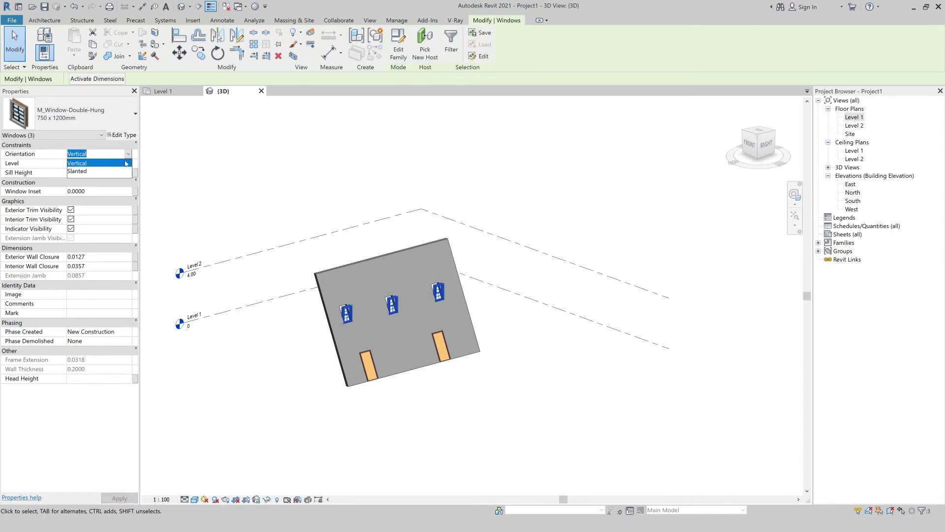
click(118, 172)
click(328, 367)
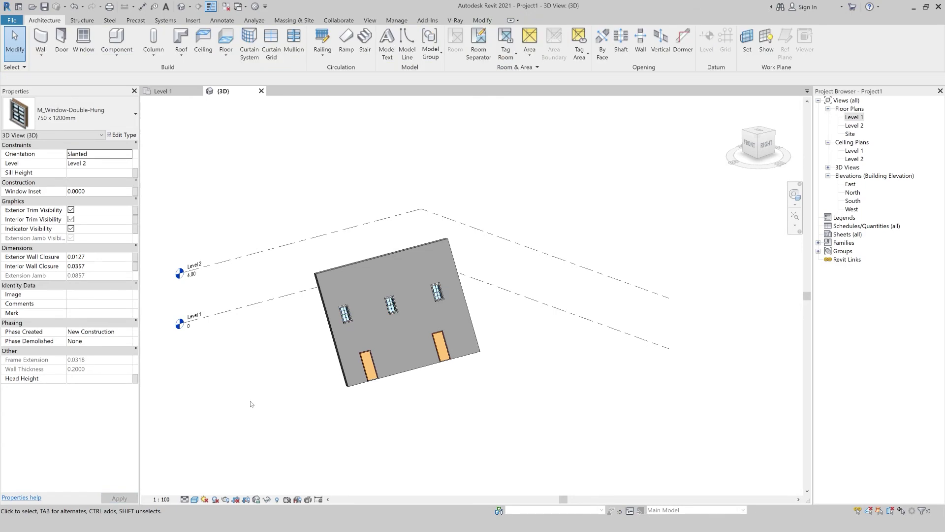
Step: Set the wall's Cross-Section to Vertical
click(343, 359)
click(129, 266)
click(104, 283)
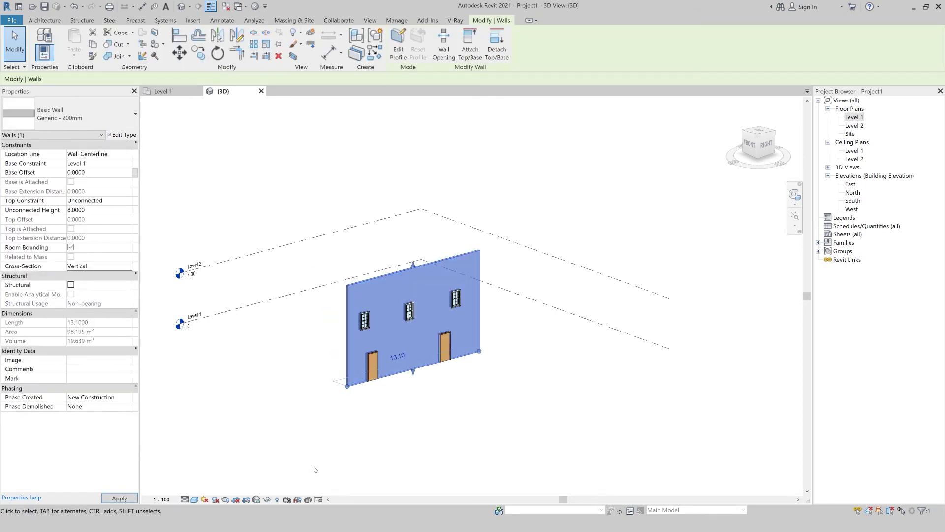
Step: Re-slant the wall at 15° from vertical, with its doors and windows tilting along
click(323, 435)
click(357, 374)
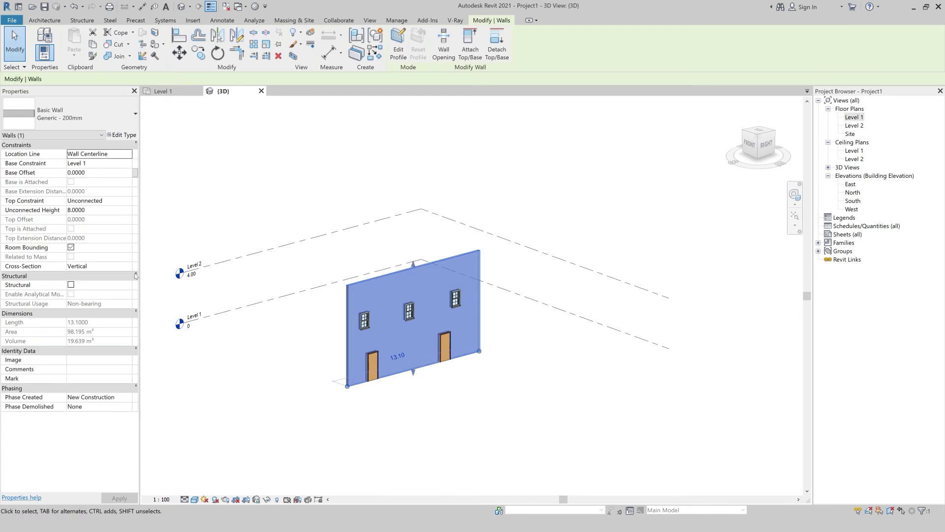
click(131, 269)
click(129, 266)
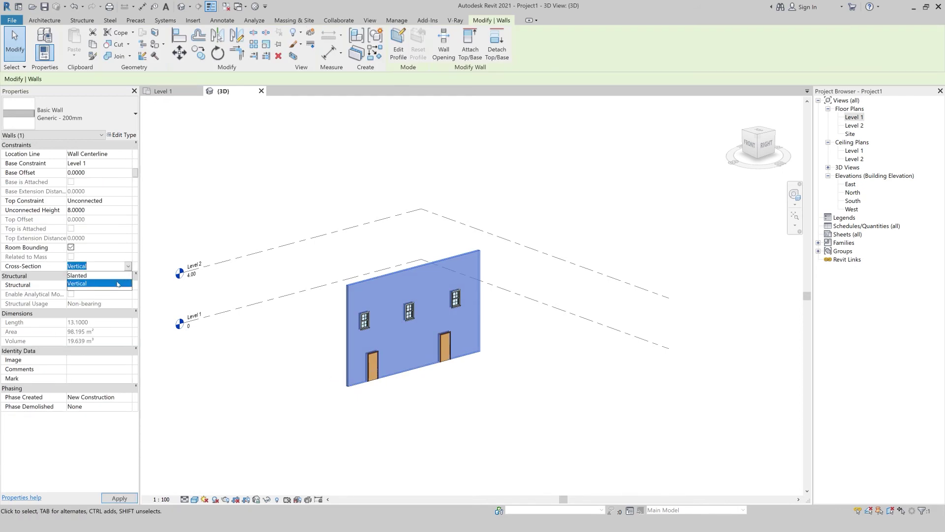
click(113, 276)
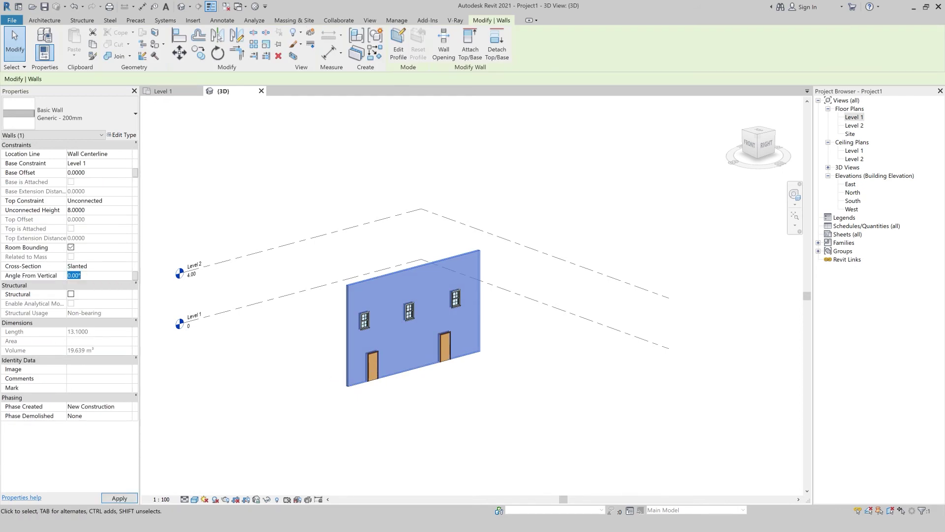
text(15)
key(Return)
click(386, 400)
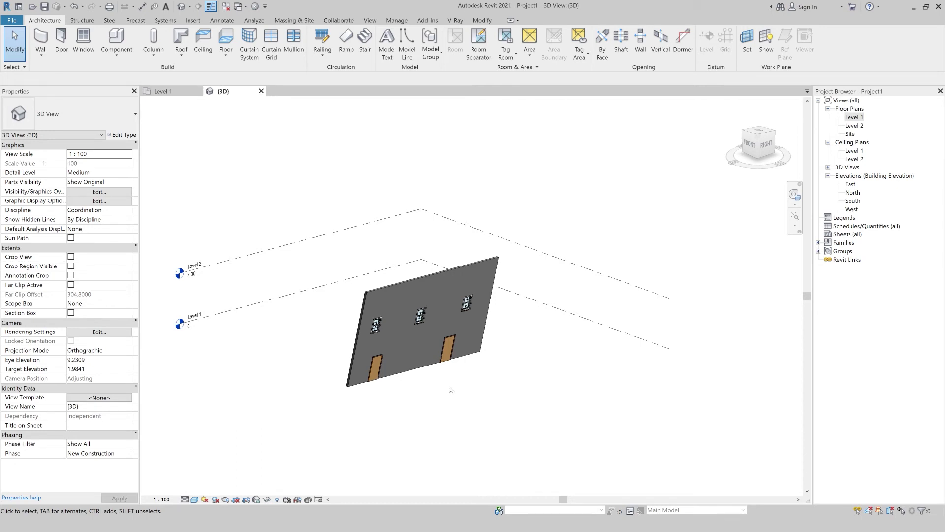
Step: Delete the wall together with its doors and windows
drag(451, 388, 379, 308)
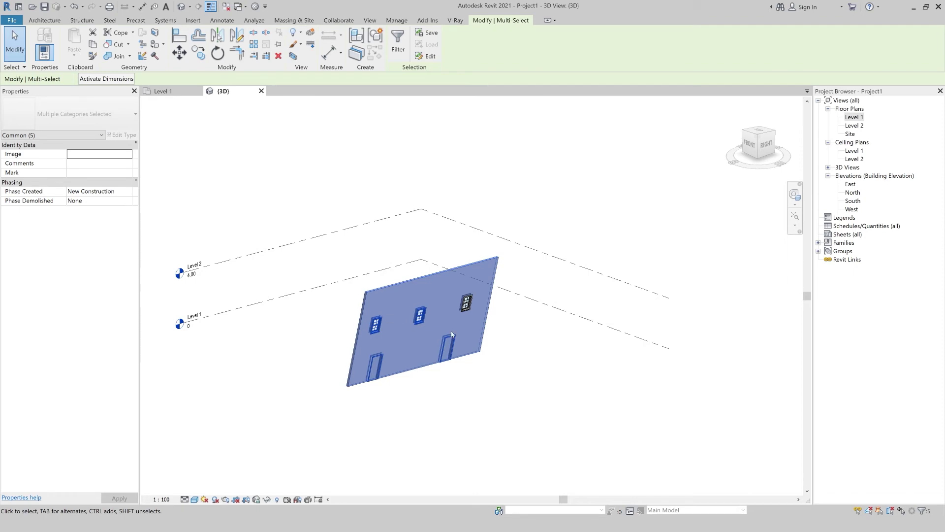
click(413, 395)
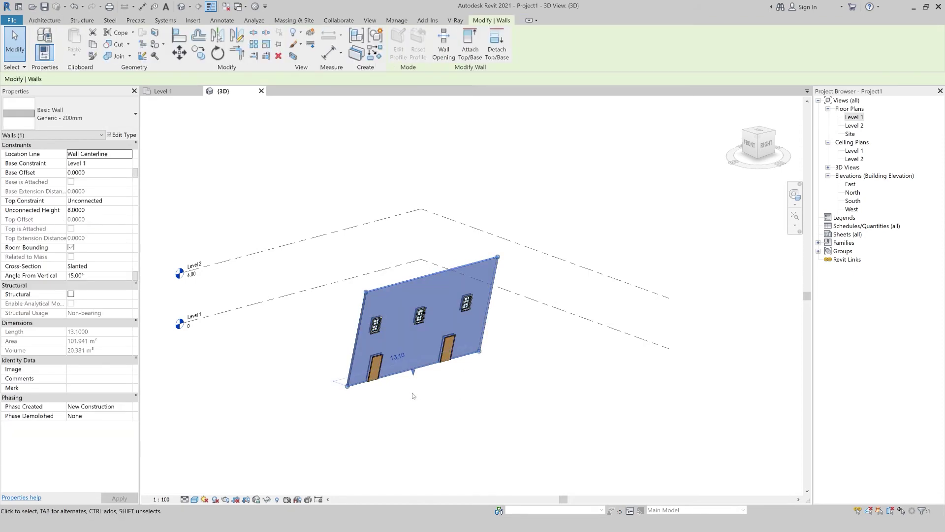
key(Delete)
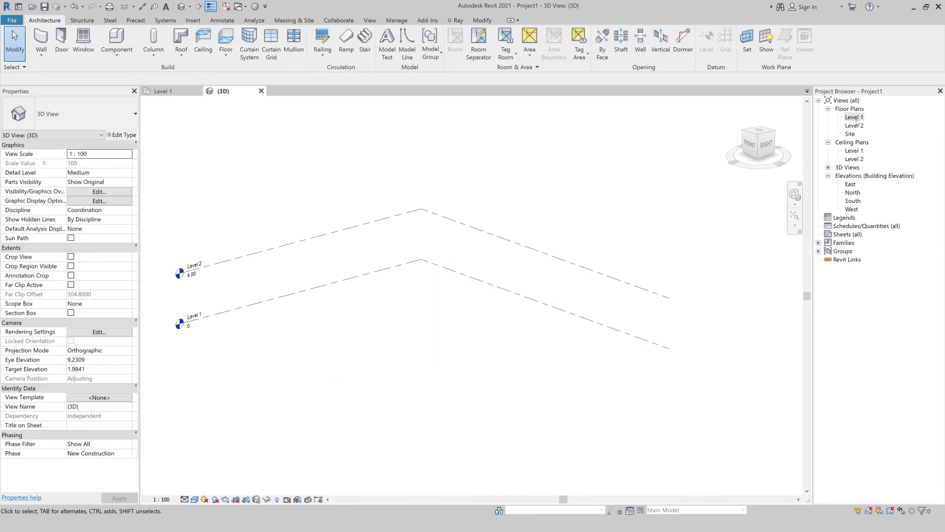
Step: On the Level 1 floor plan, draw a rectangular box of walls
double_click(856, 118)
scroll(423, 236, down, 1)
scroll(421, 226, down, 1)
click(41, 39)
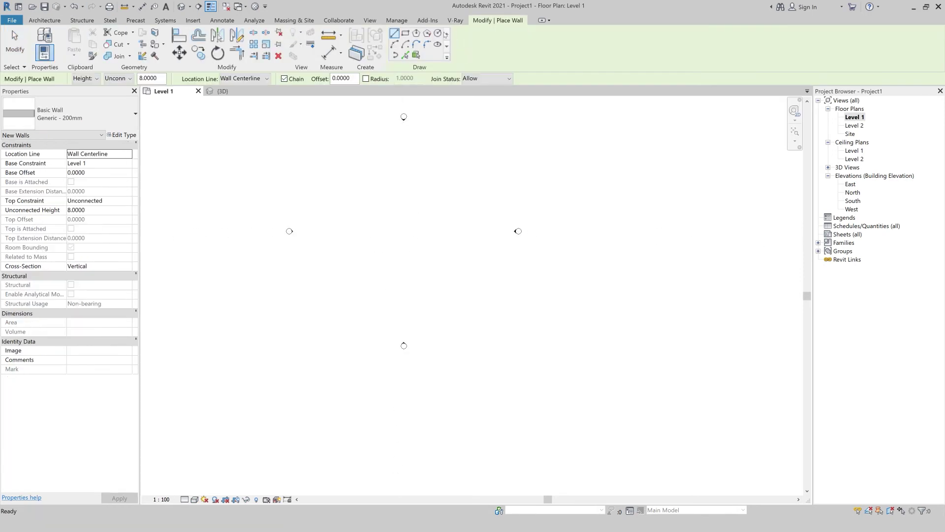
click(340, 168)
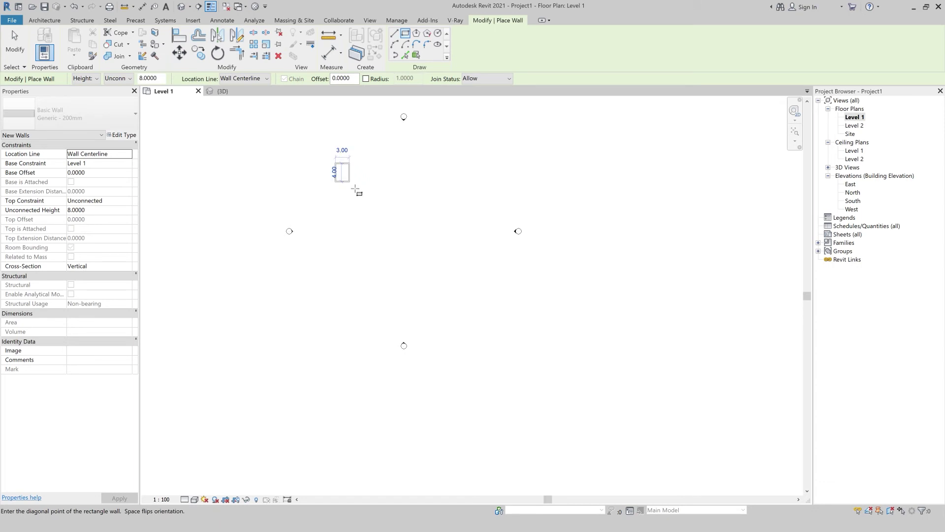
click(386, 208)
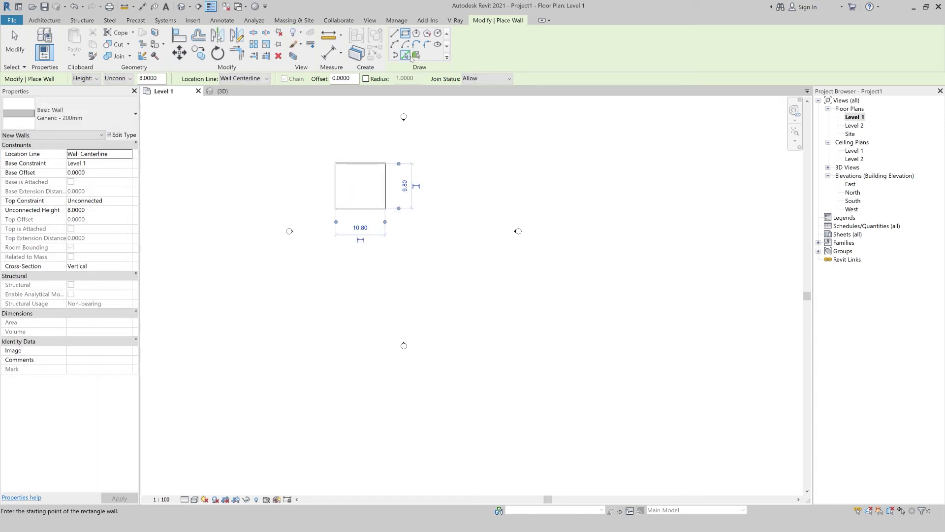
Step: Draw a circular wall with radius 9.00
click(438, 33)
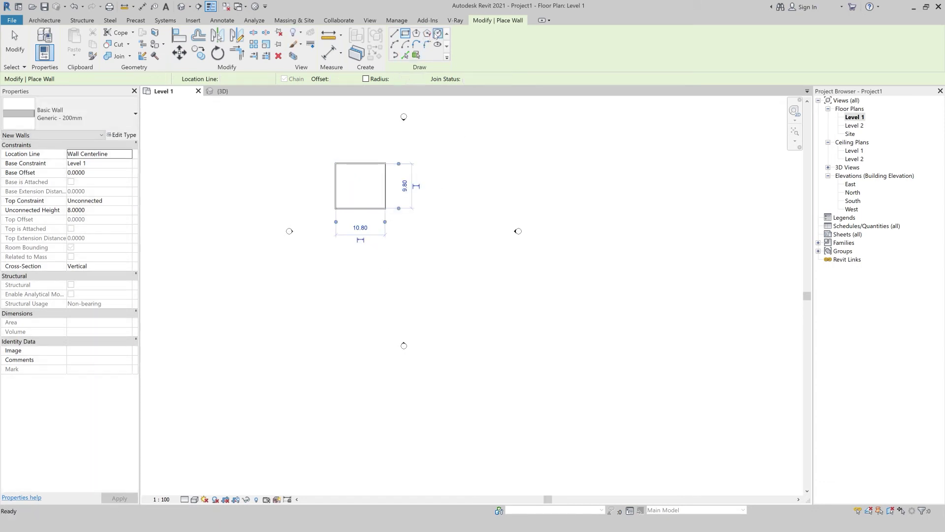
click(458, 244)
click(452, 284)
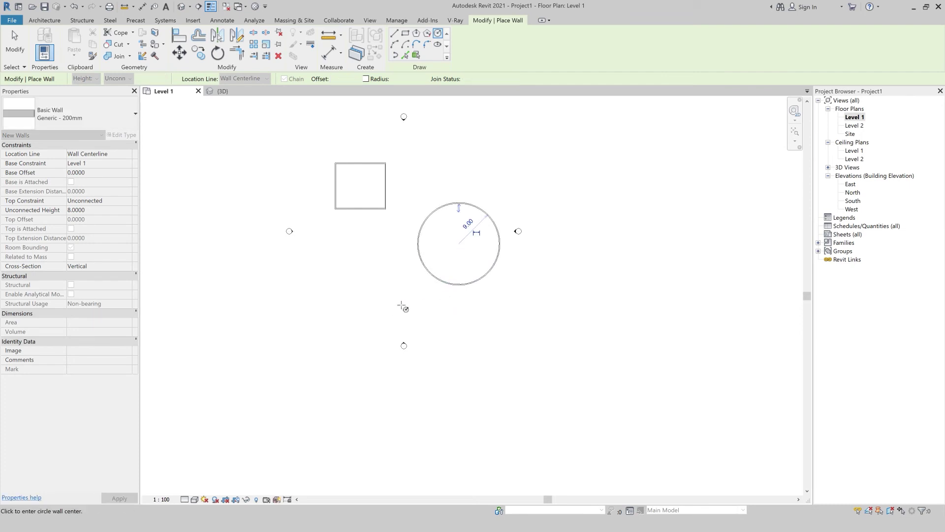
Step: Draw an elliptical wall, then view the three walls in {3D}
click(343, 297)
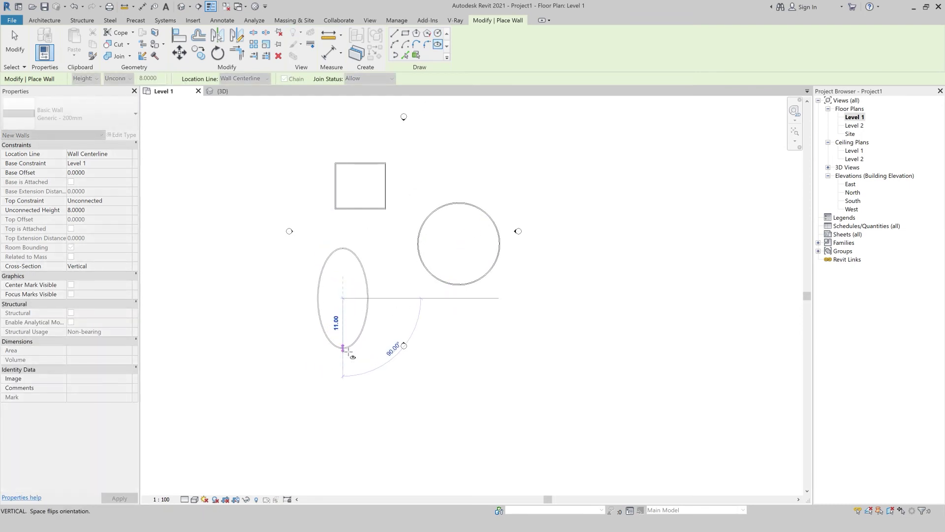
click(343, 343)
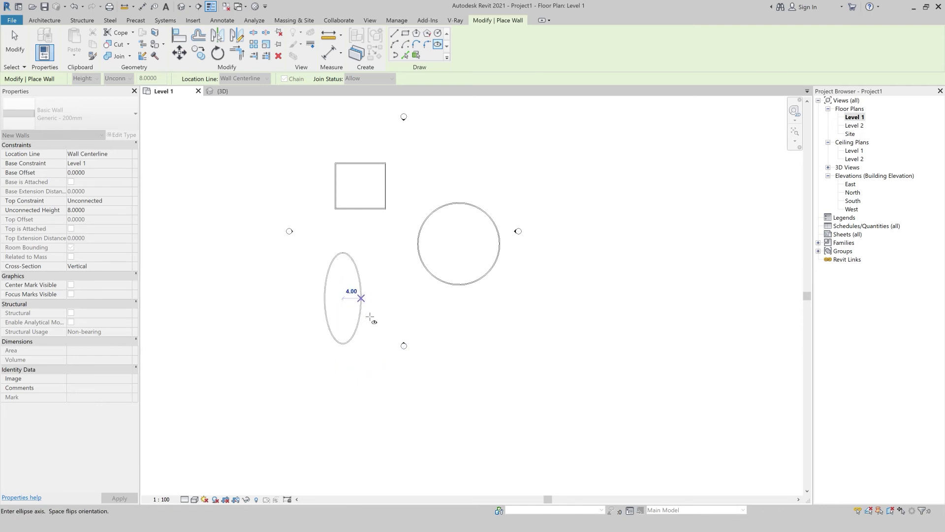
click(372, 315)
key(Escape)
key(Escape)
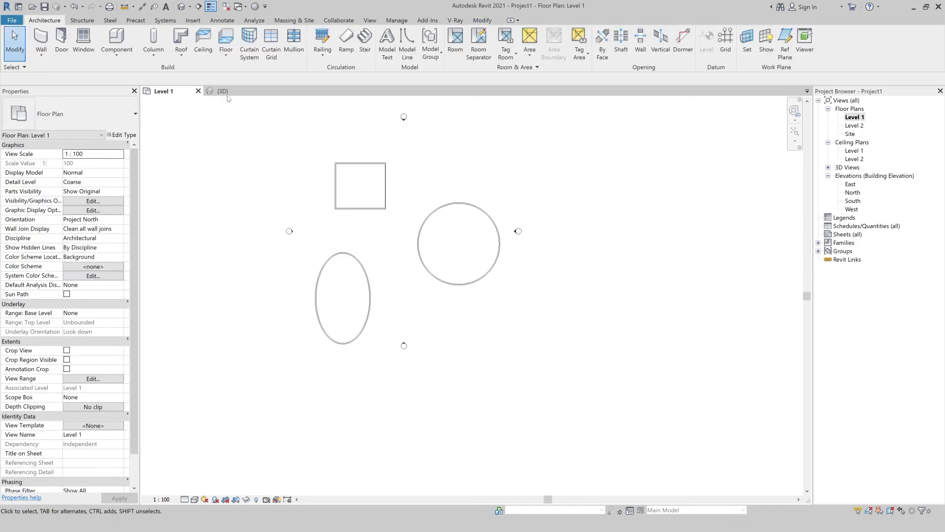
click(223, 91)
scroll(500, 303, down, 3)
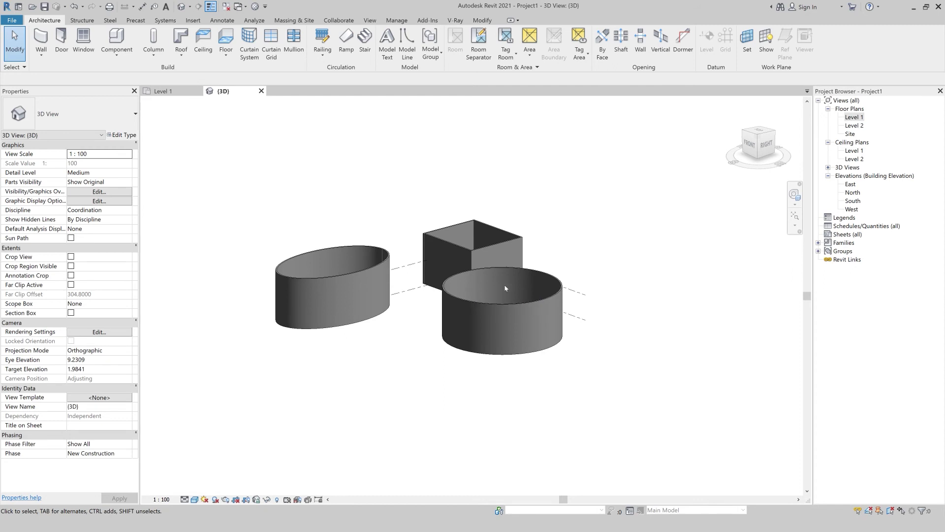
Step: Slant the circular wall inward at -20° from vertical
click(509, 306)
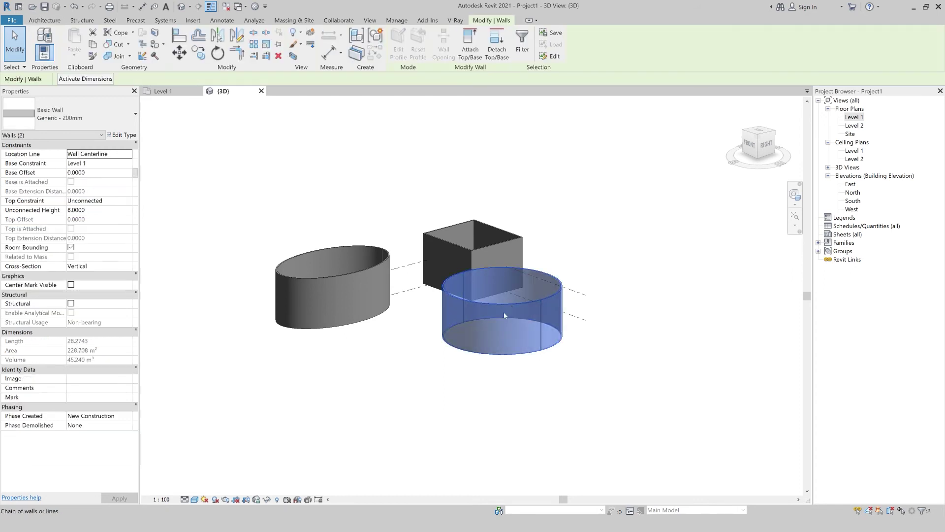
click(127, 266)
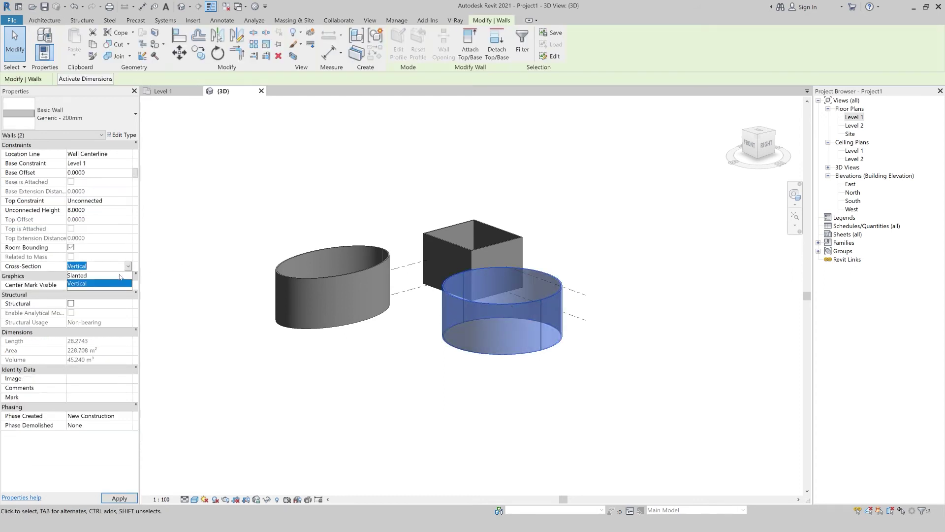
click(121, 276)
text(20)
key(Return)
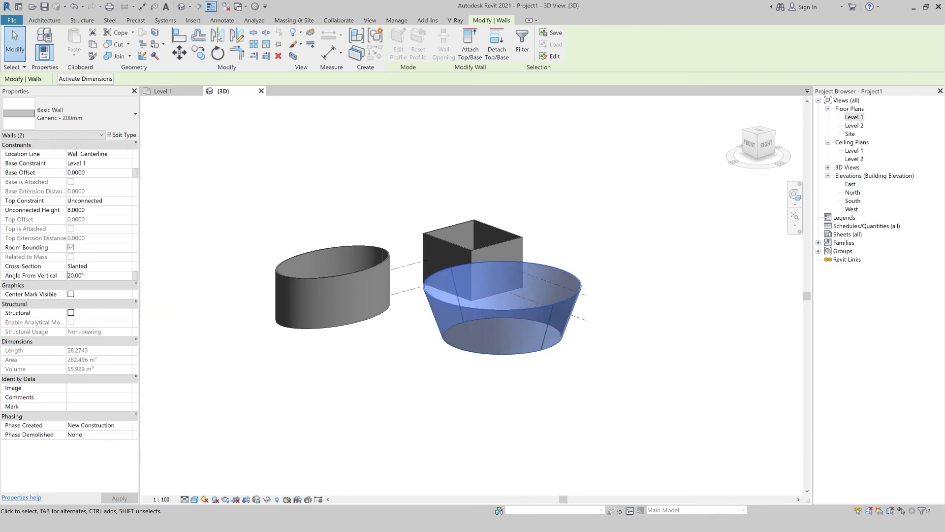
click(68, 275)
text(-)
key(Return)
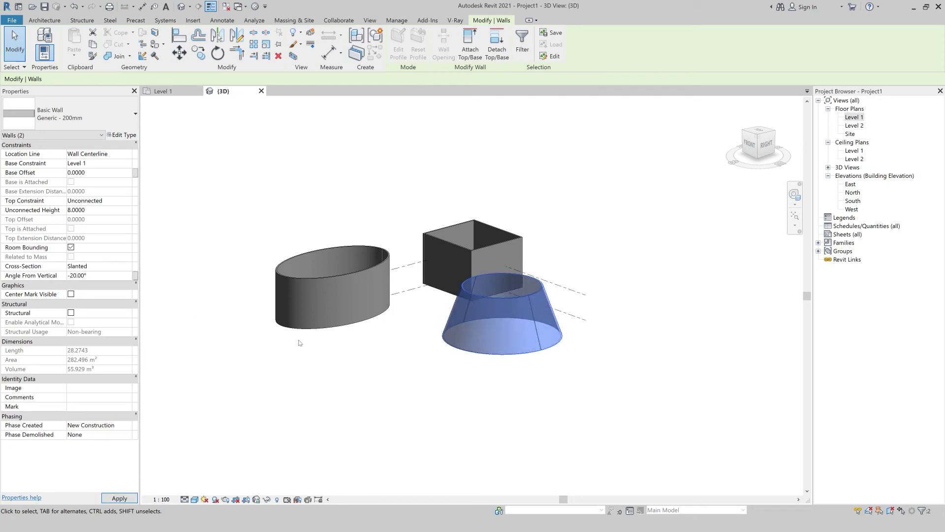
Step: Slant the four box walls at 15° from vertical
click(467, 250)
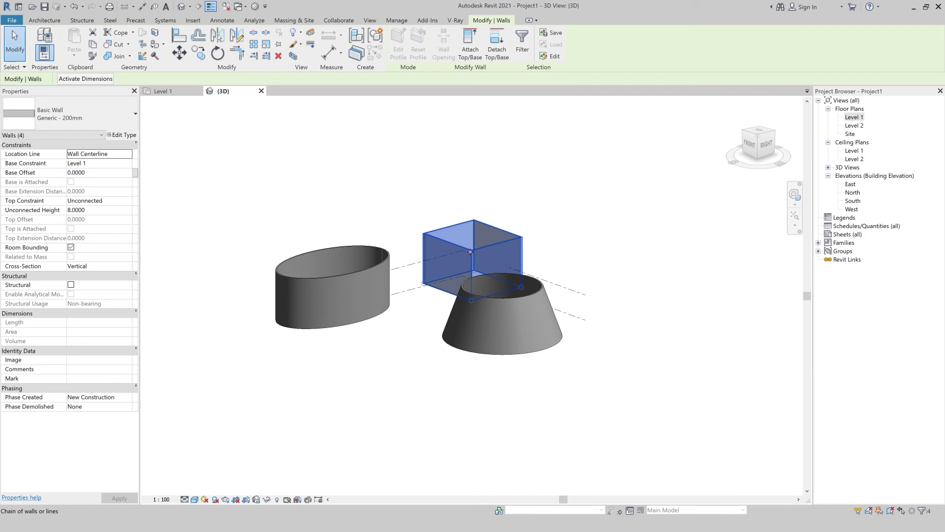
click(130, 266)
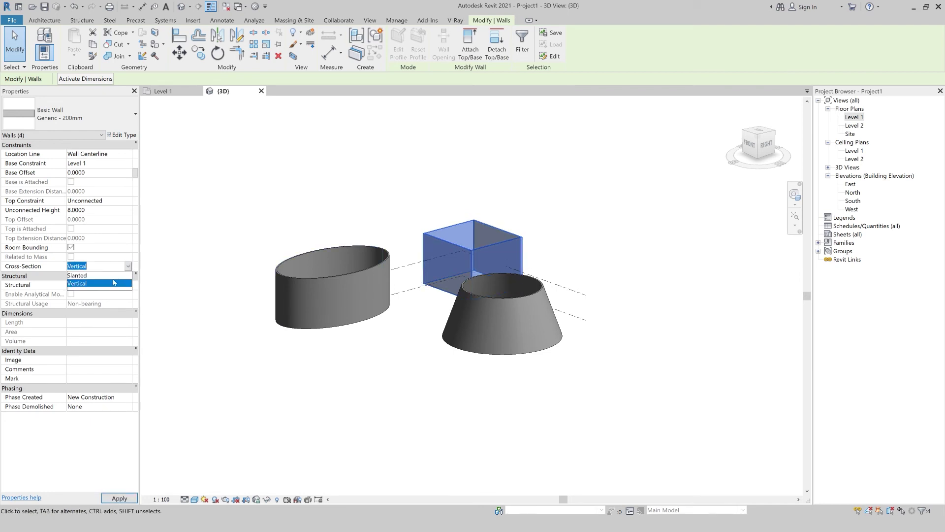
click(99, 285)
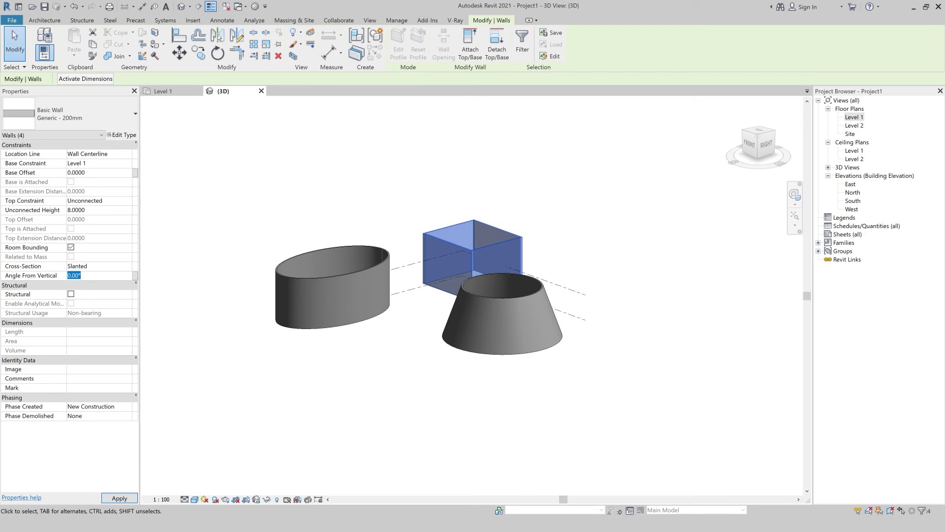
text(15)
key(Return)
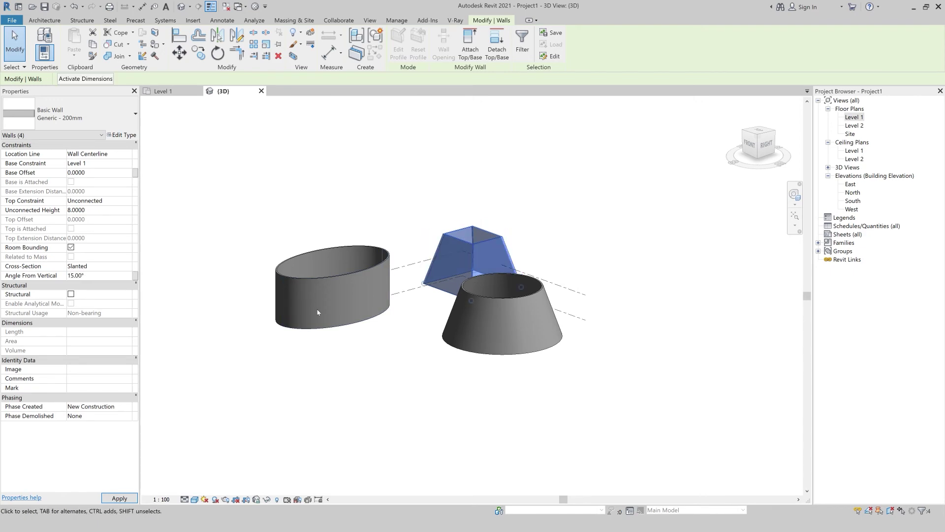
key(Escape)
Step: Slant the elliptical wall at 20° so it tapers inward
click(277, 272)
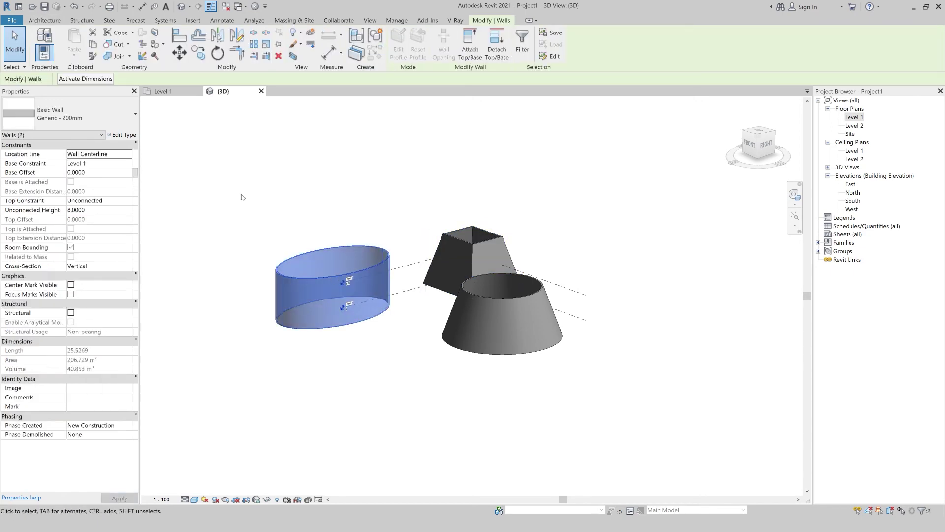
click(132, 266)
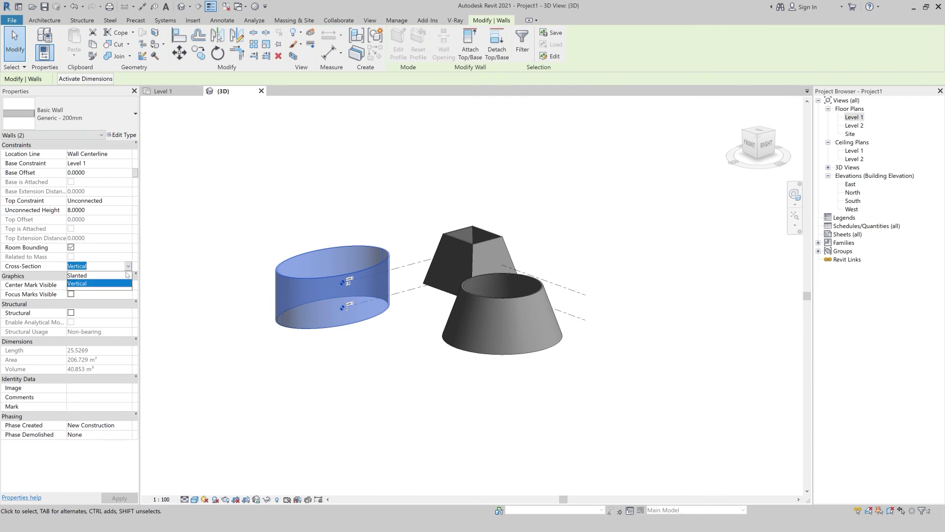
click(98, 285)
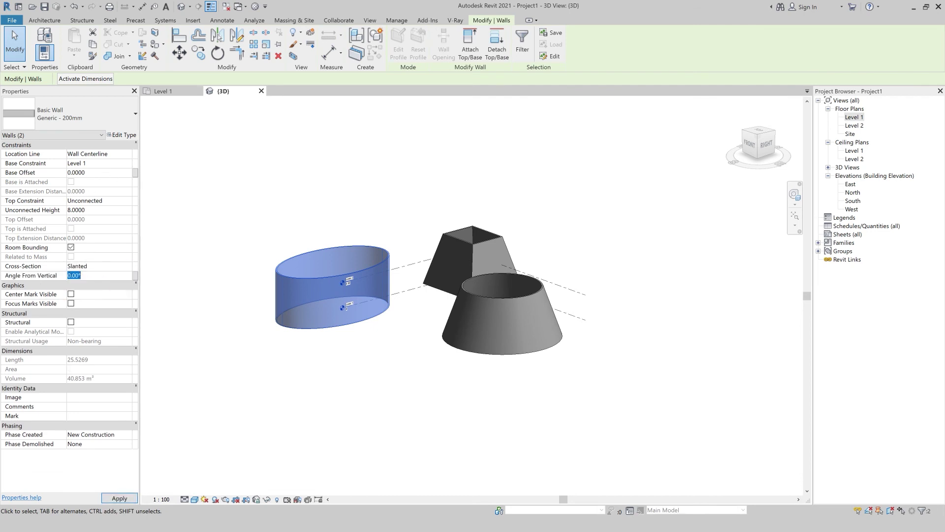
text(-20)
key(Return)
click(70, 275)
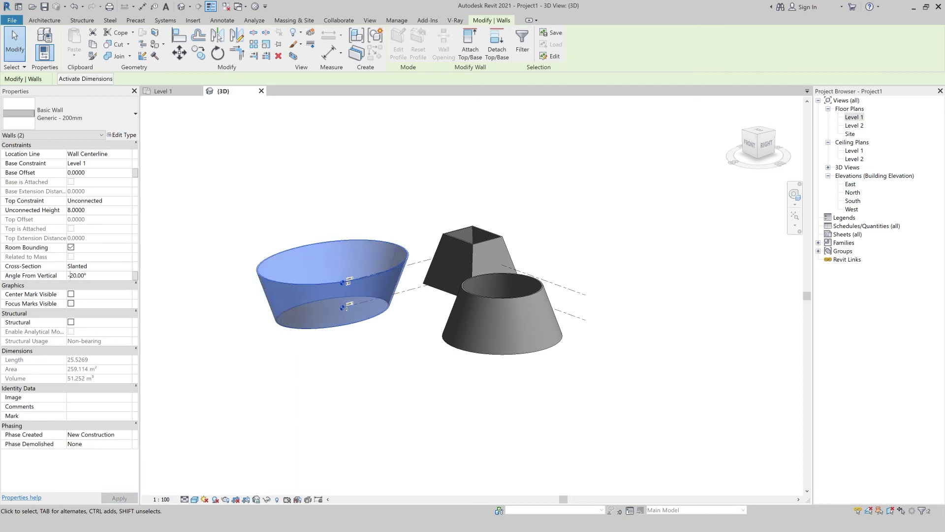
key(BackSpace)
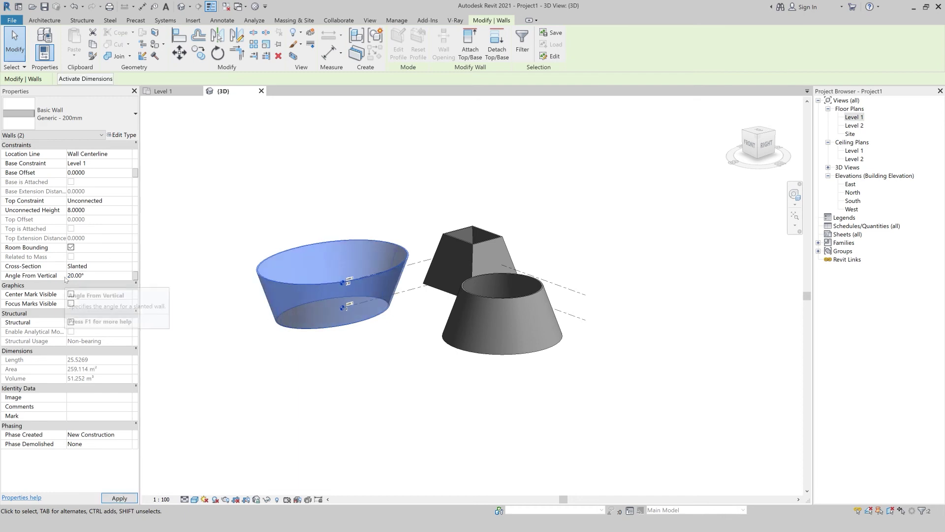
click(119, 497)
click(334, 402)
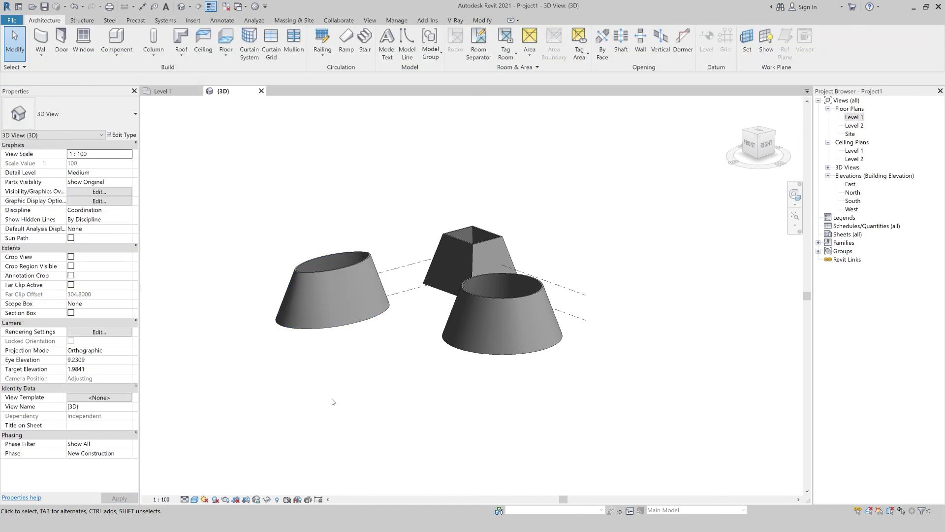
Step: Place three doors in the tapered circular wall
click(61, 44)
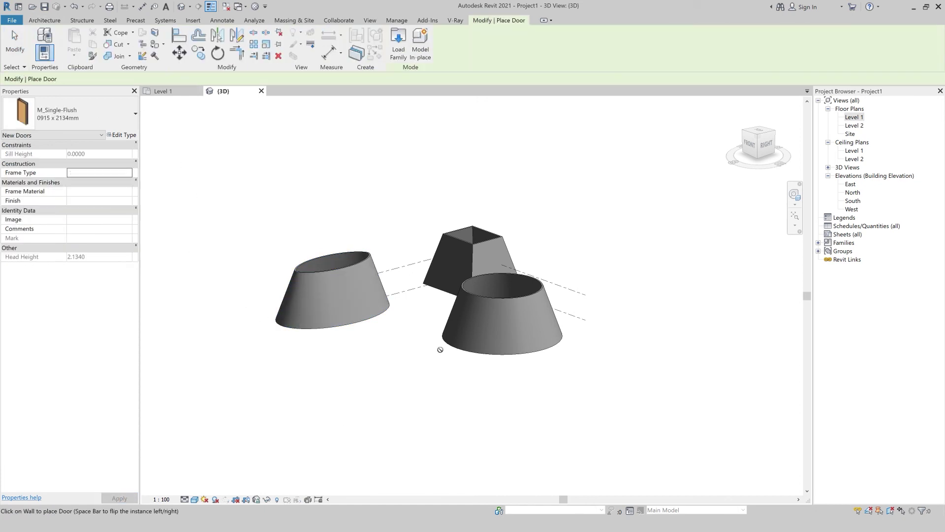
click(489, 348)
click(528, 347)
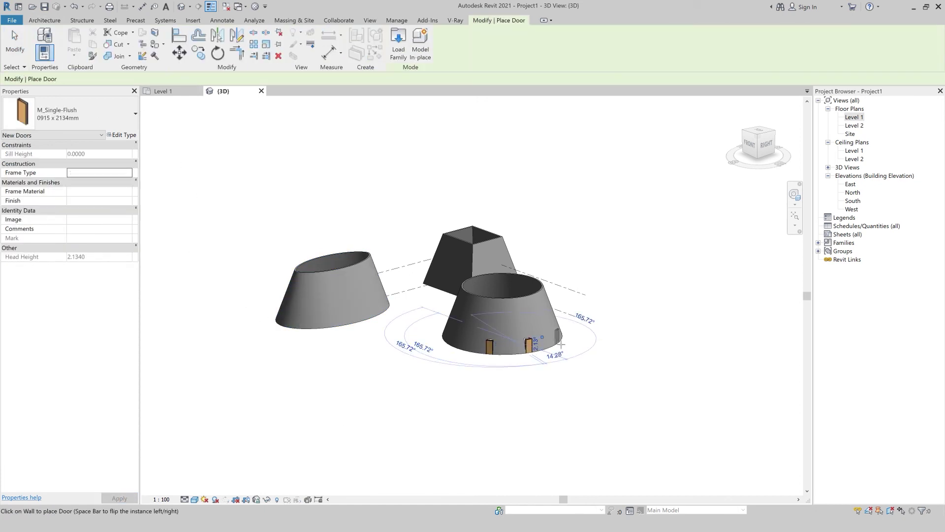
click(558, 345)
key(Escape)
Step: Select all instances of the door in the project and set Orientation to Slanted
click(558, 339)
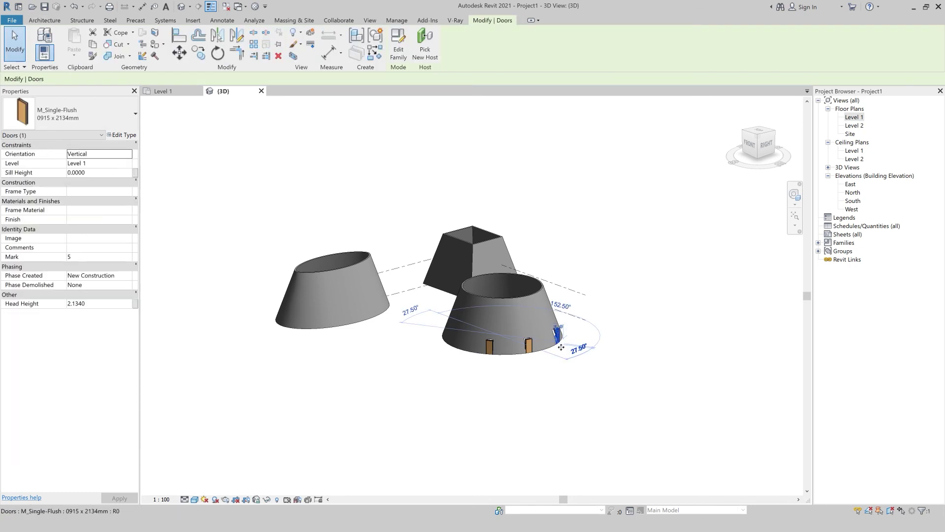
right_click(558, 343)
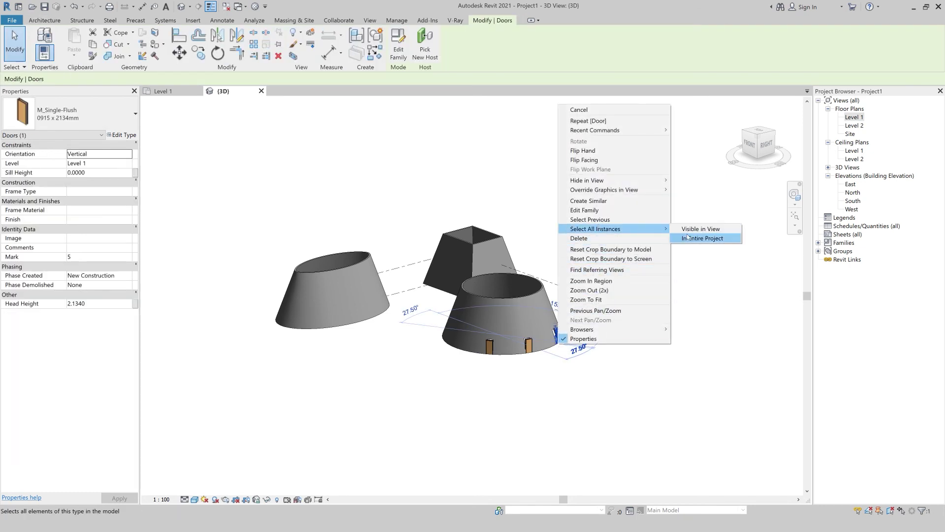
mouse_move(596, 229)
click(699, 237)
click(129, 153)
click(99, 172)
click(300, 363)
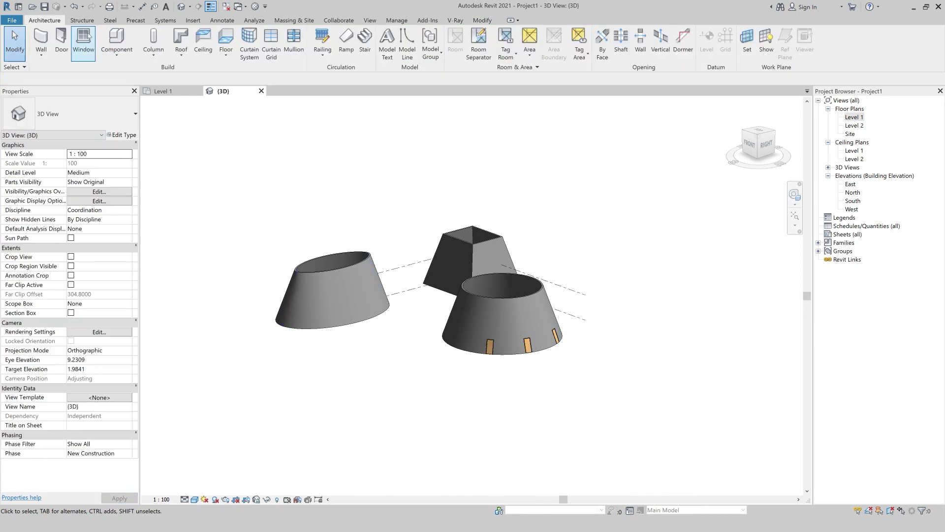
Step: Place double-hung windows in the tapered elliptical wall
click(75, 42)
click(307, 295)
click(343, 294)
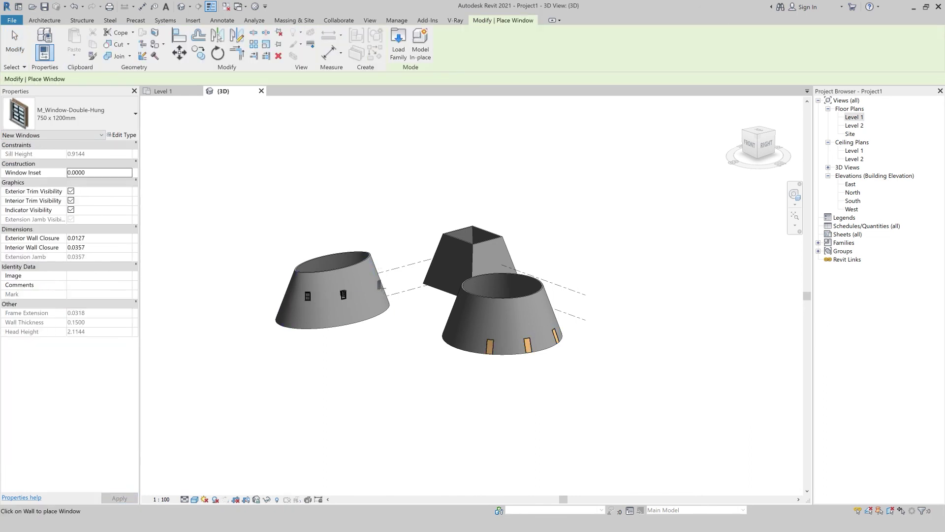
key(Escape)
key(Escape)
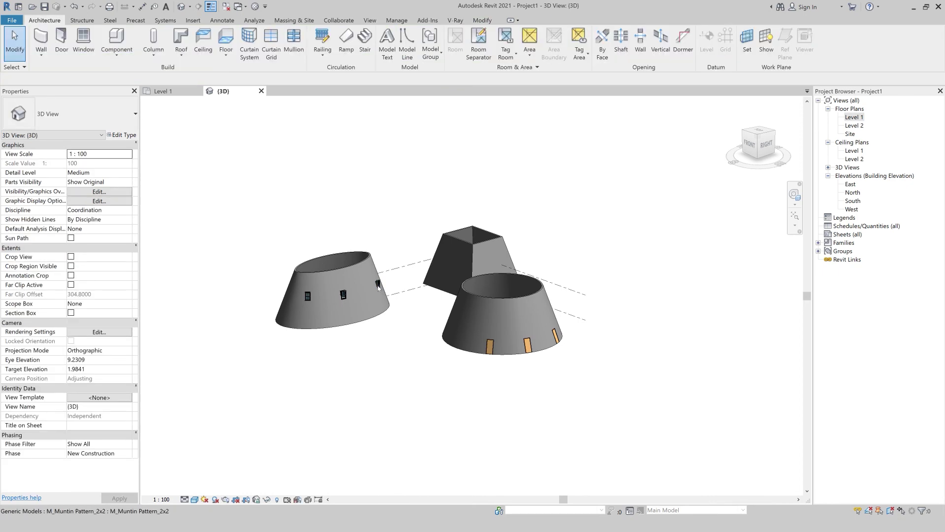
right_click(379, 286)
key(Escape)
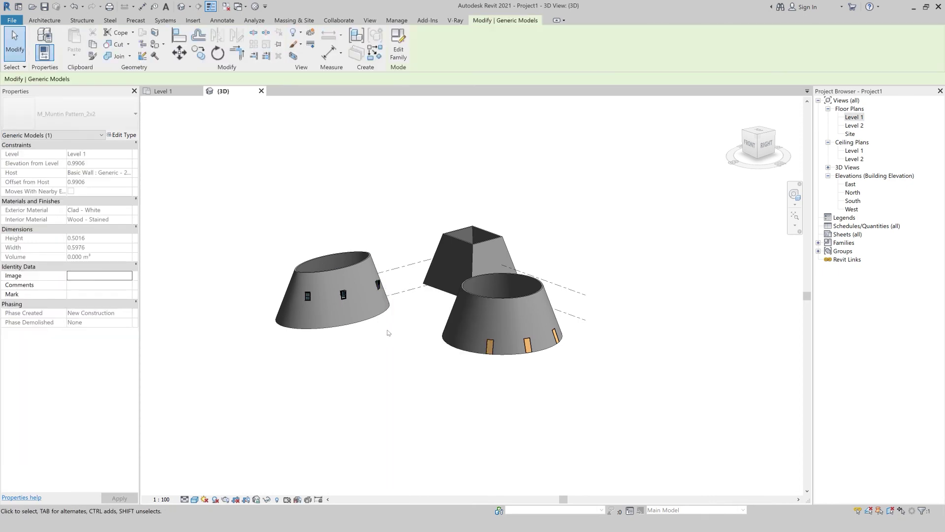
key(Escape)
Step: Select all instances of the window in the project and set Orientation to Slanted
click(378, 286)
right_click(377, 286)
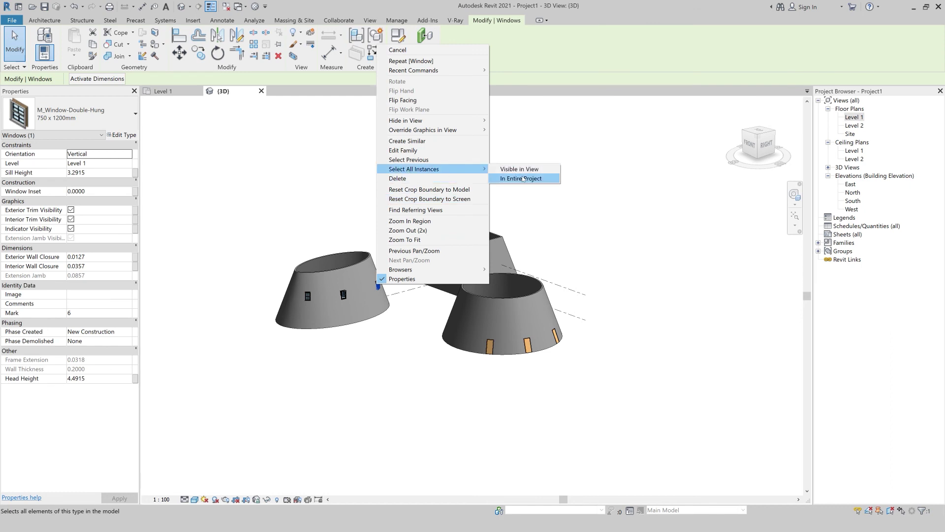
mouse_move(414, 169)
click(523, 179)
click(120, 157)
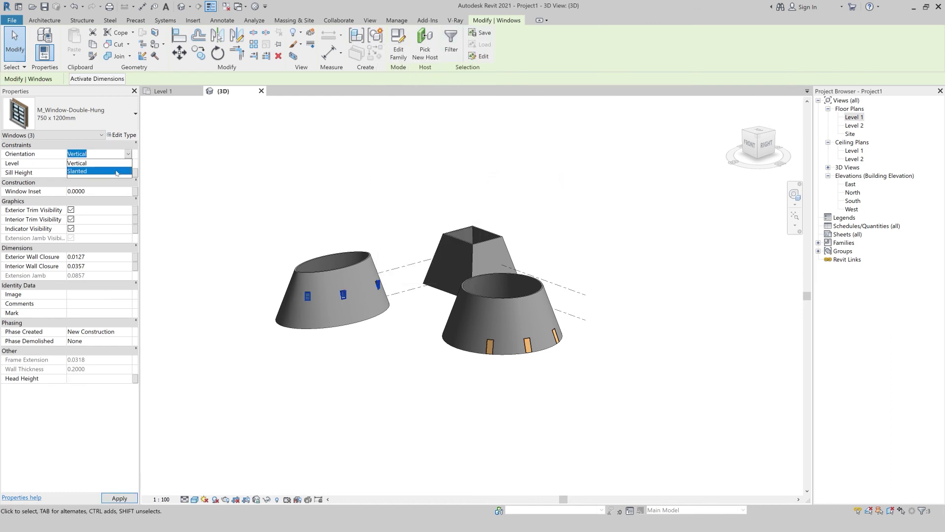
click(192, 178)
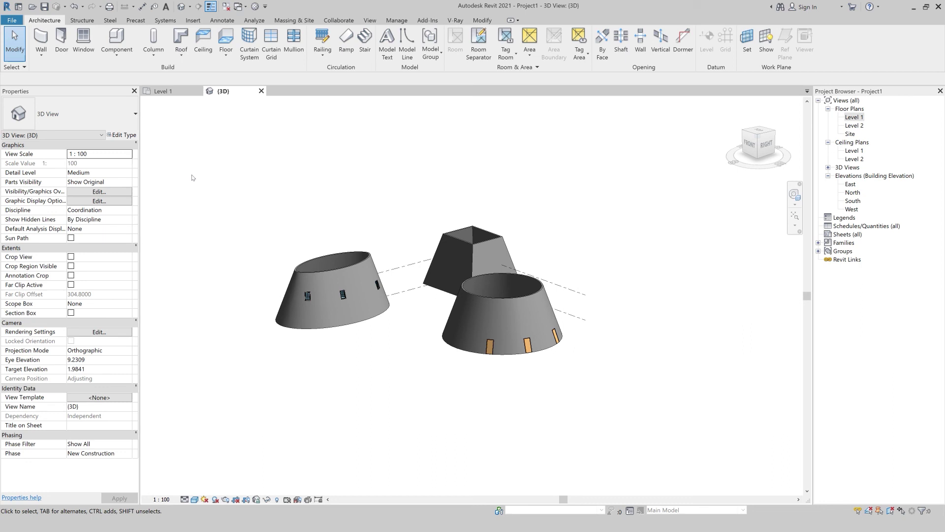